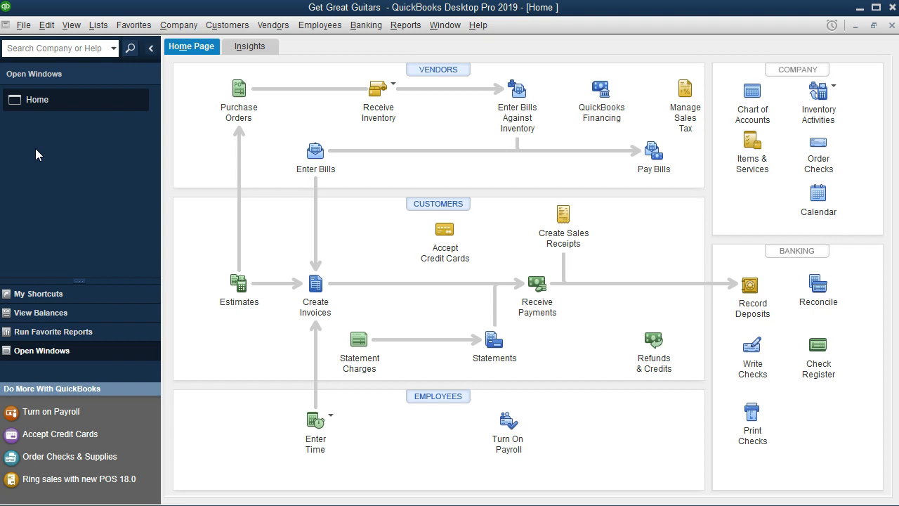
Run the standard balance sheet report as of 12/31/2019 and review its asset, liability and equity accounts.
click(405, 28)
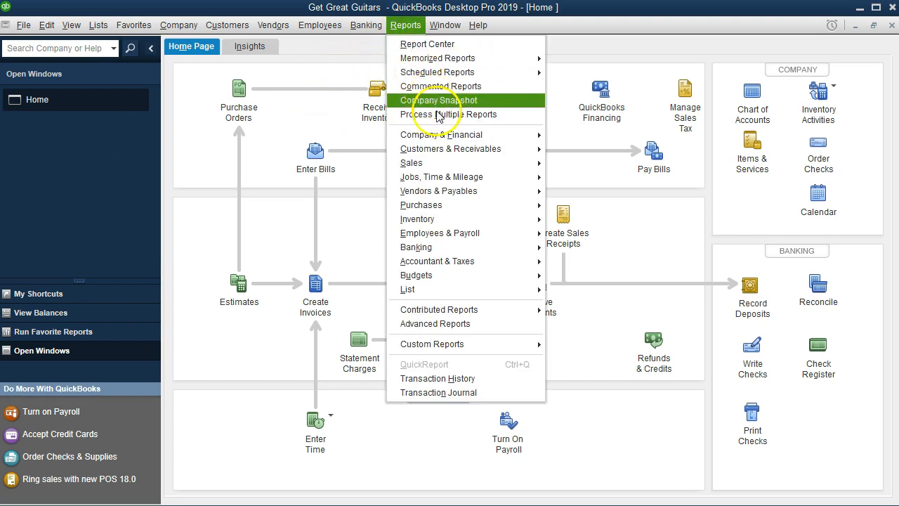
mouse_move(527, 142)
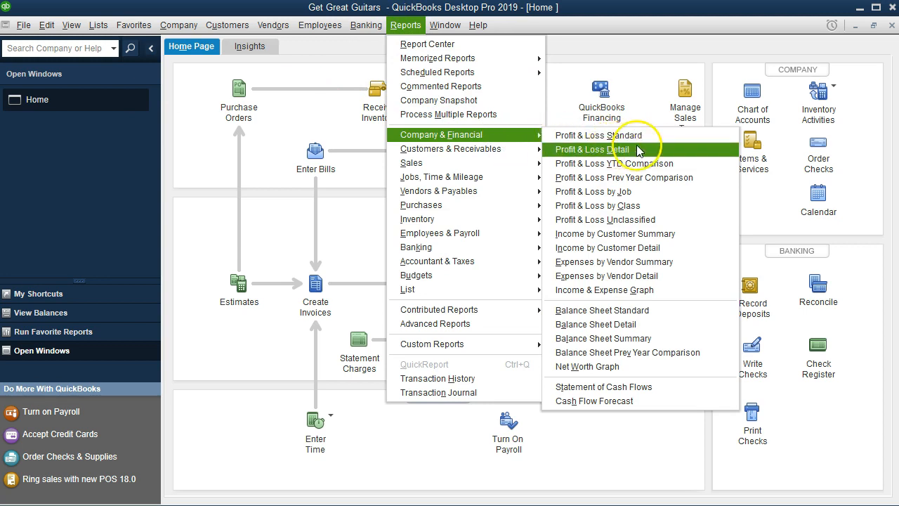
click(687, 312)
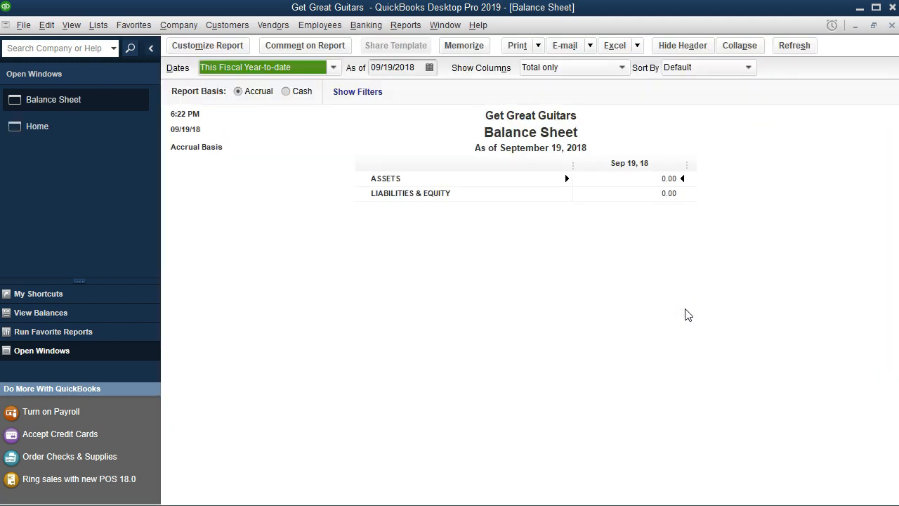
key(Tab)
text(123119)
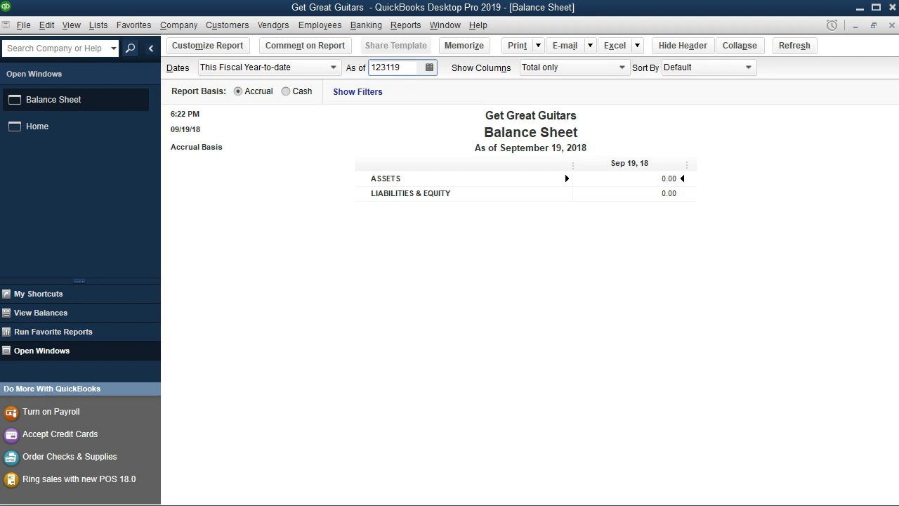
key(Tab)
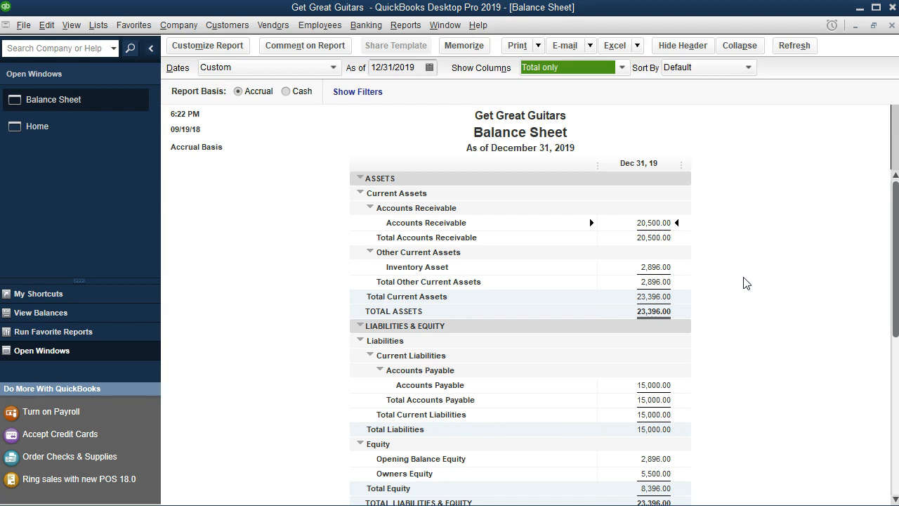
scroll(746, 283, down, 1)
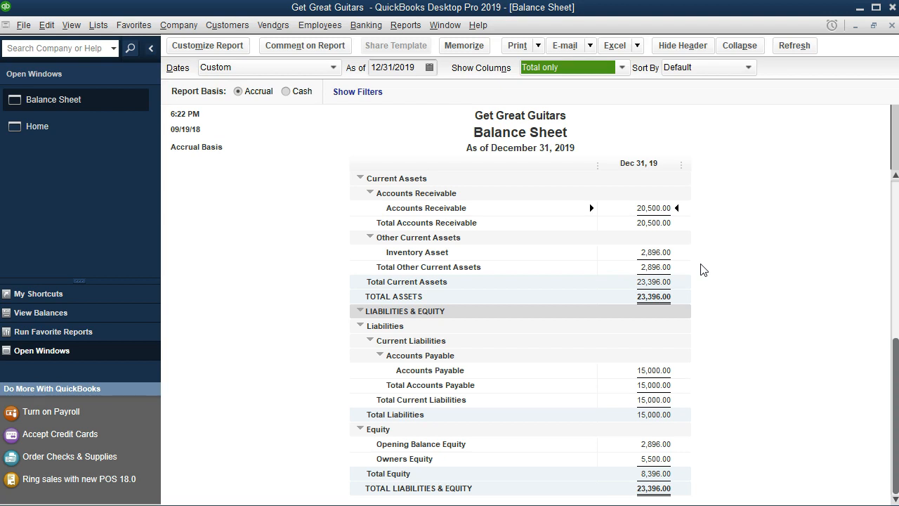
scroll(703, 270, up, 1)
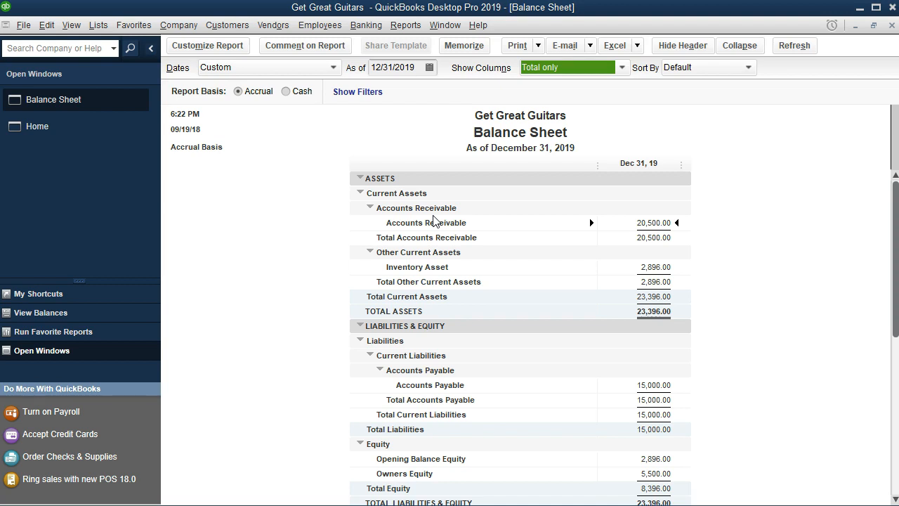
Return to the home page and open the company's Chart of Accounts.
click(288, 155)
click(83, 141)
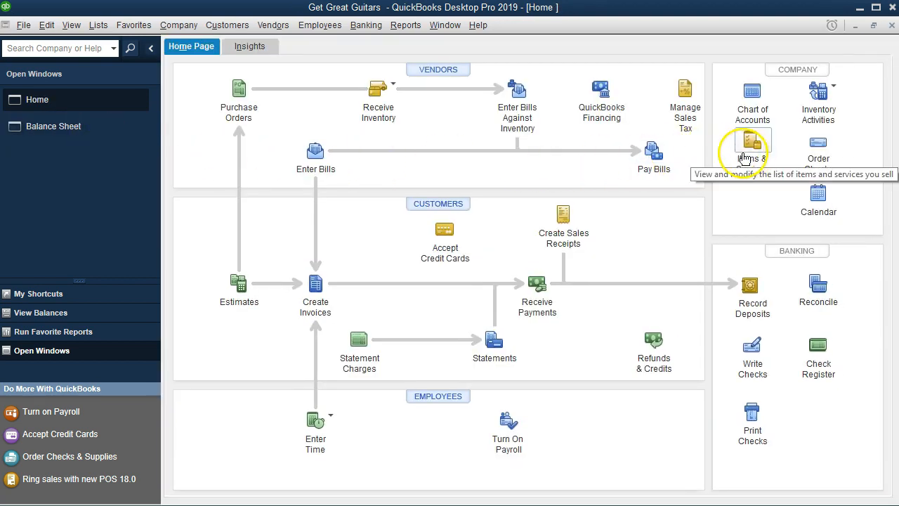
click(99, 25)
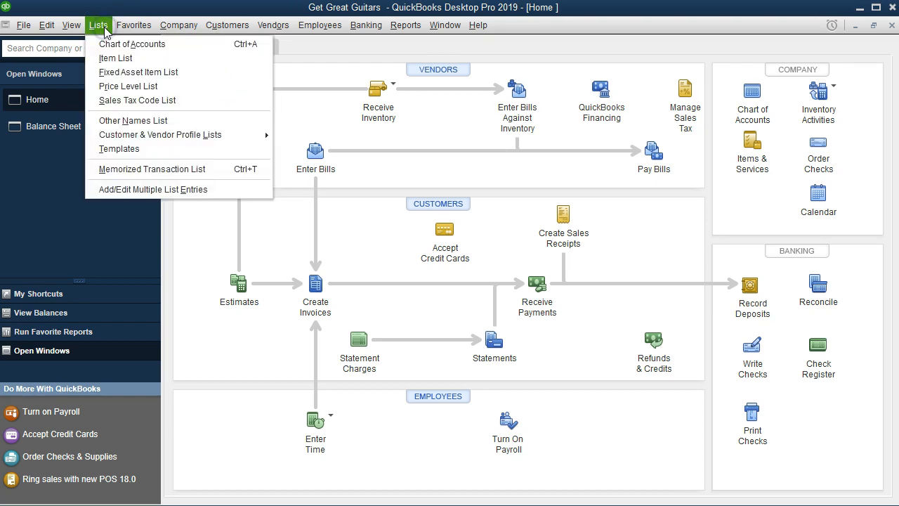
click(190, 49)
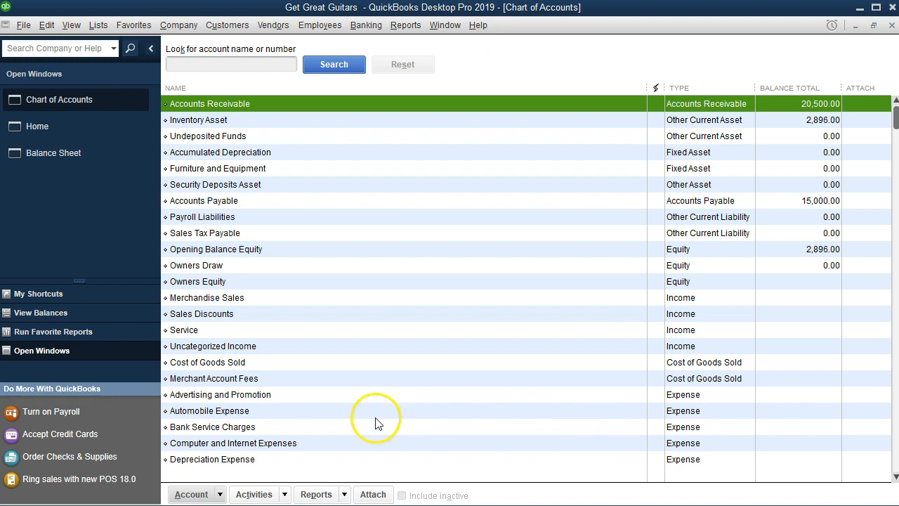
Start a new account in the chart of accounts with Bank as its account type.
click(220, 495)
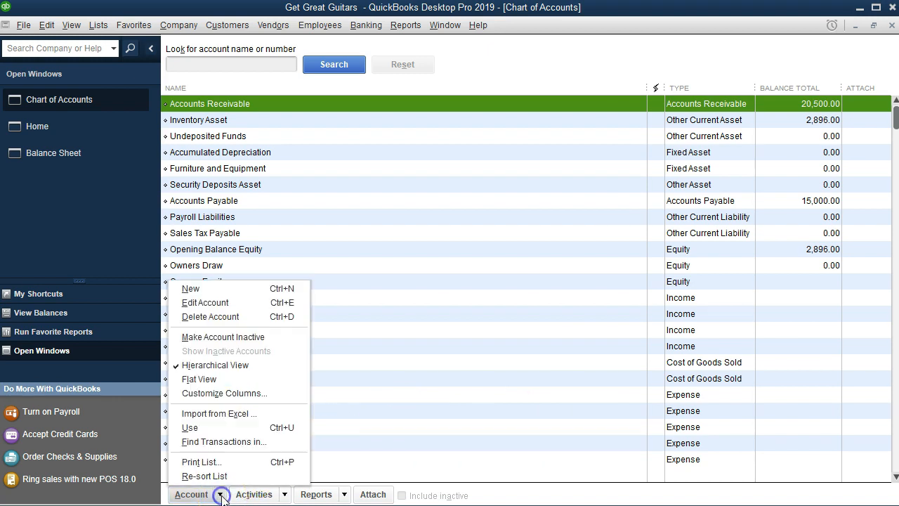
click(218, 294)
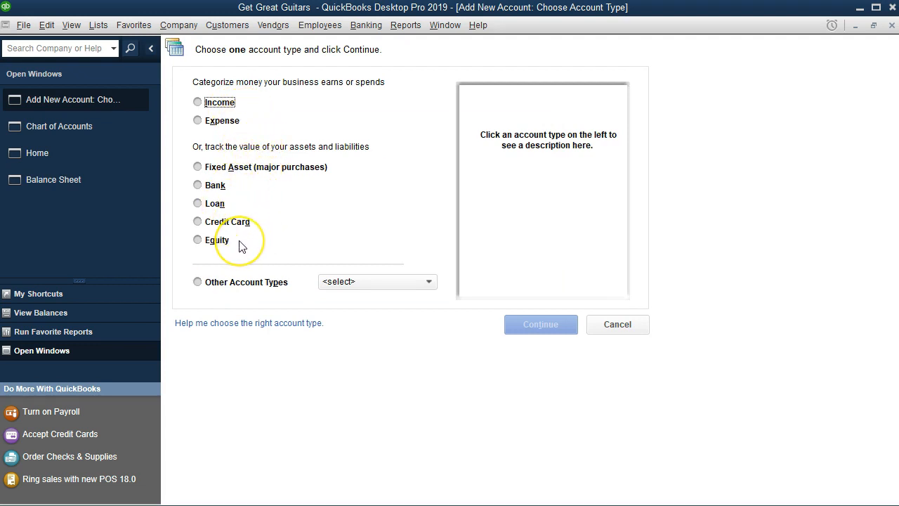
click(426, 283)
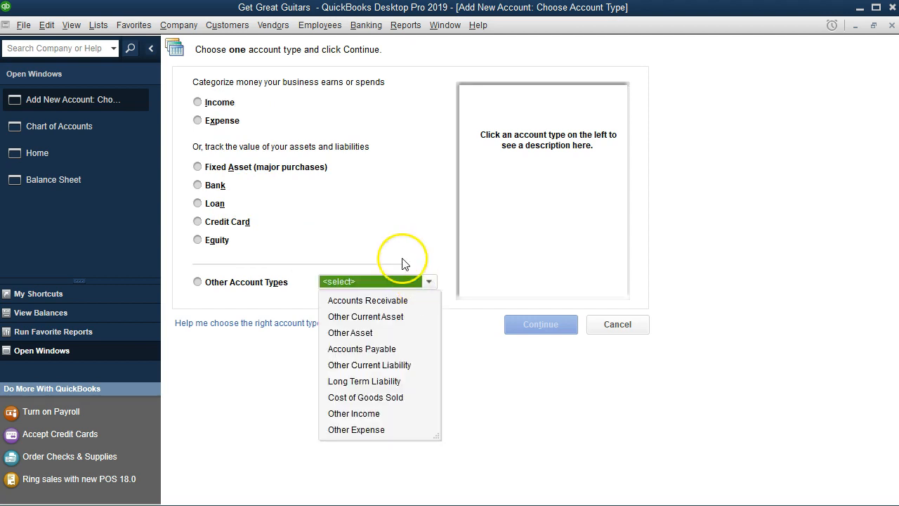
click(381, 227)
click(200, 189)
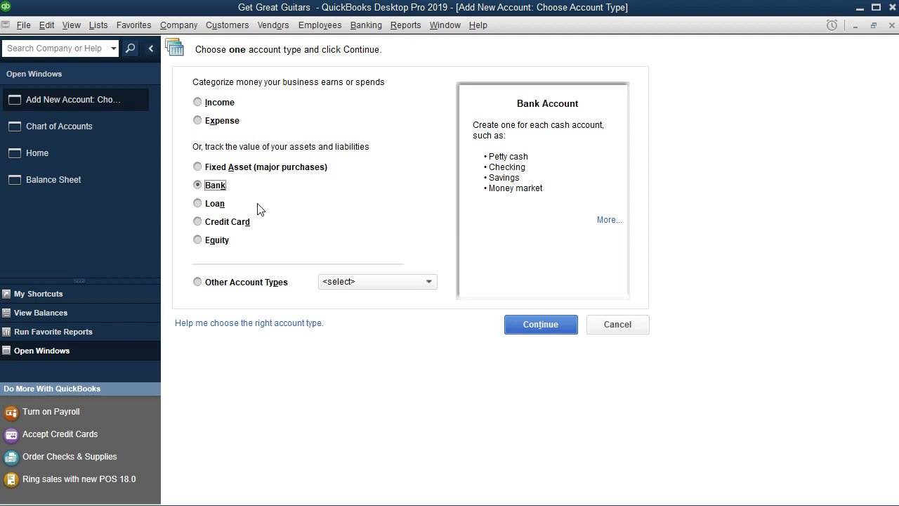
click(556, 327)
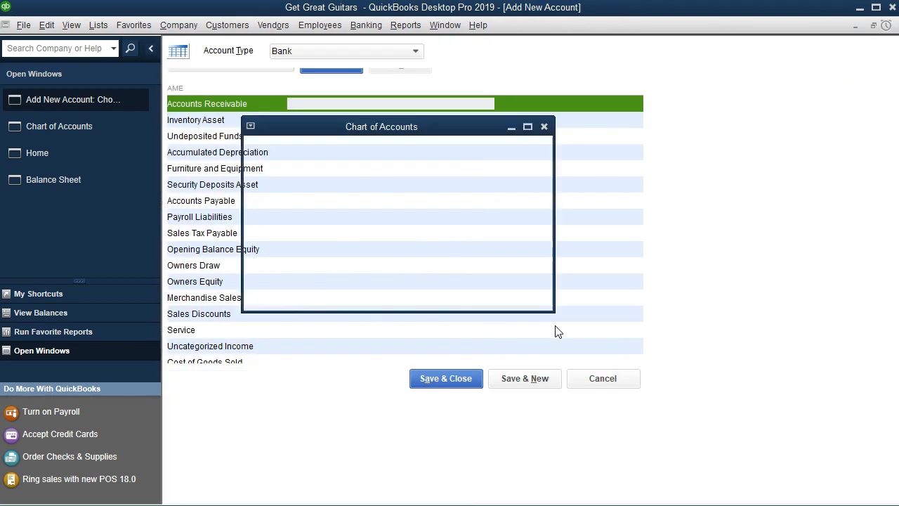
Name the new bank account Checking, leaving the description, bank account number and routing number blank.
click(408, 101)
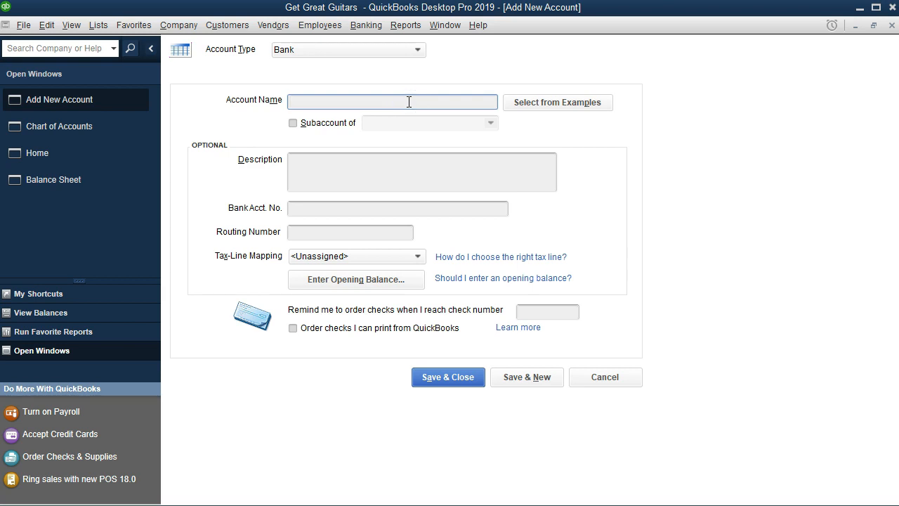
text(Checking A)
key(BackSpace)
click(194, 106)
click(322, 171)
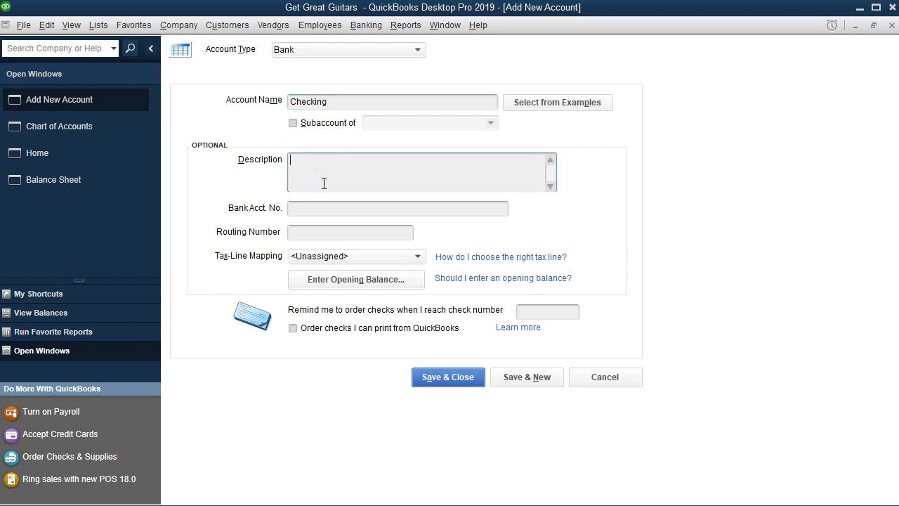
click(318, 208)
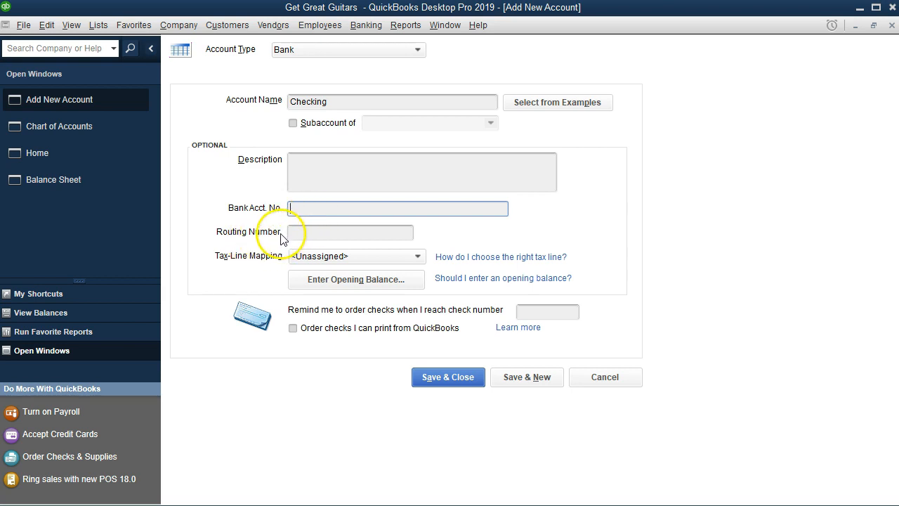
click(295, 232)
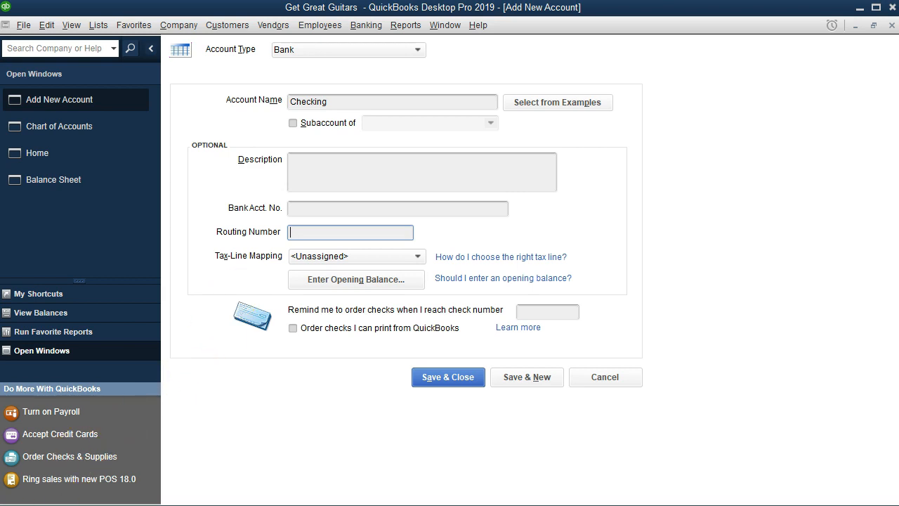
Set the Checking account's opening balance to 25,000.00 as of 12/31/2018 and save the account without setting up bank feeds.
click(396, 281)
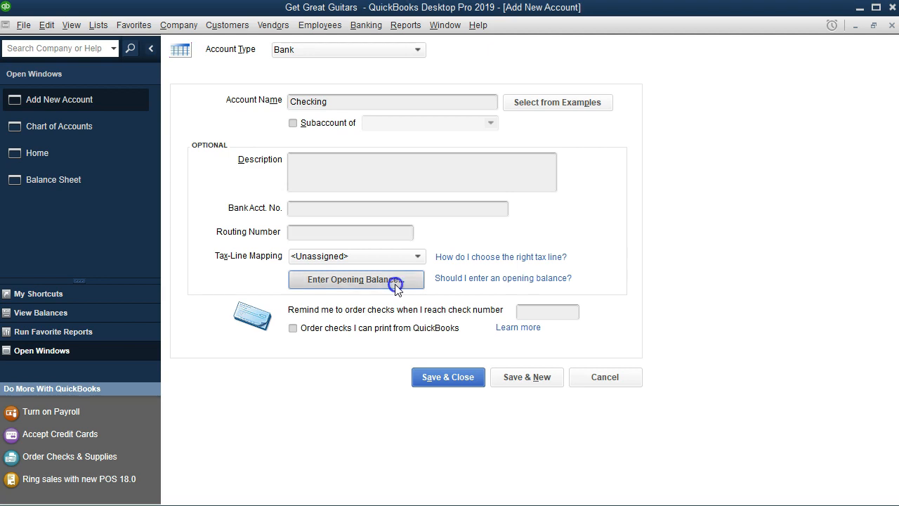
click(424, 181)
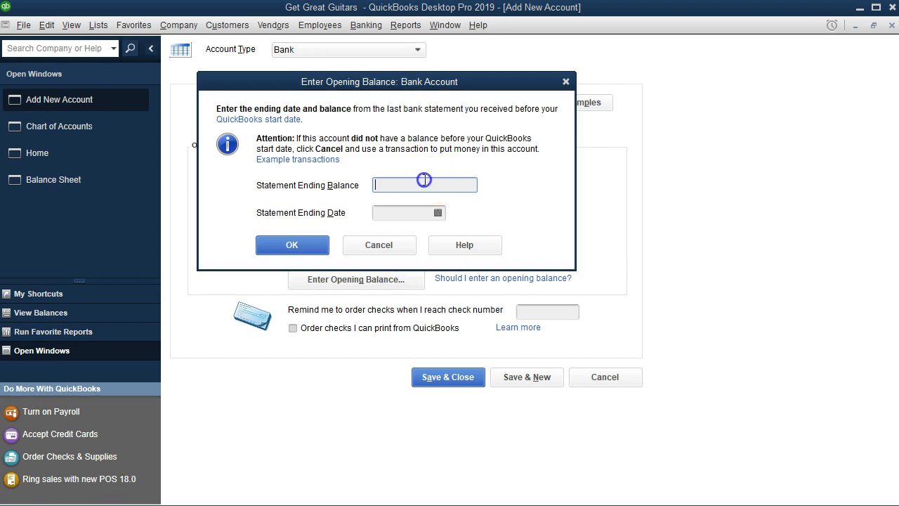
text(25000)
key(Tab)
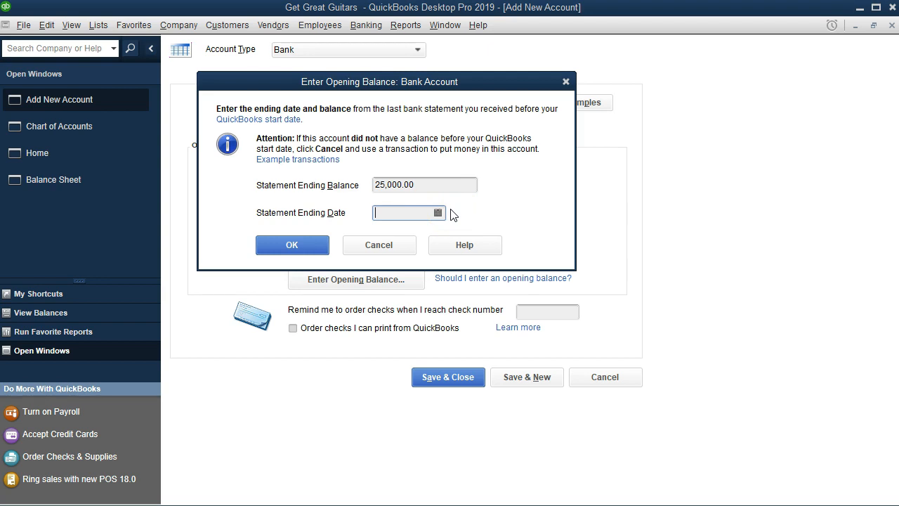
text(123118)
key(Tab)
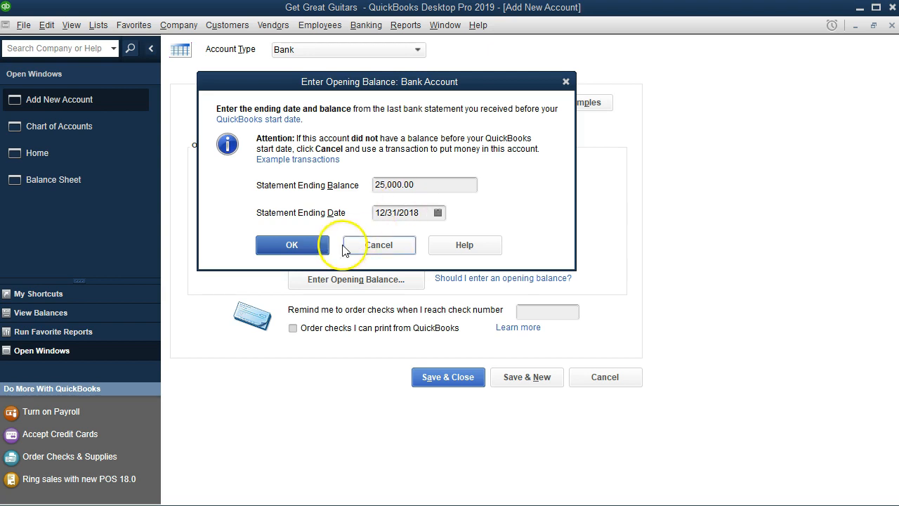
click(298, 243)
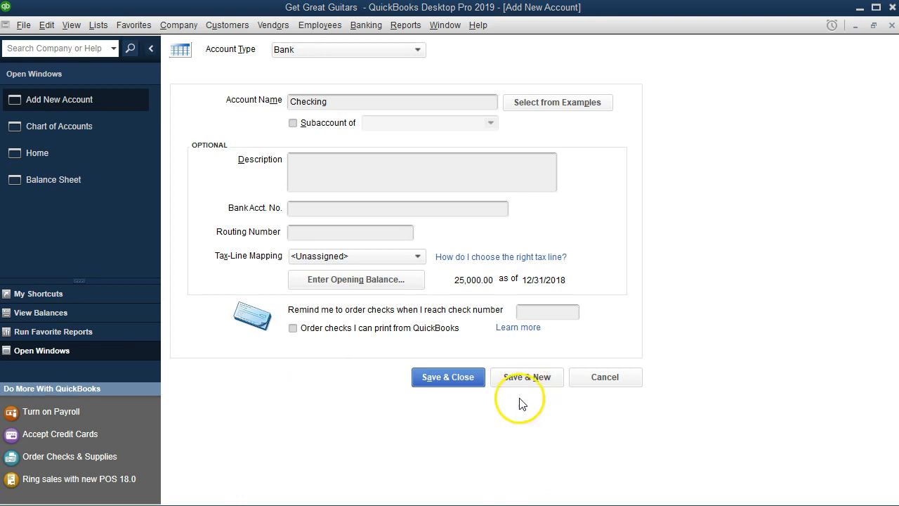
click(453, 386)
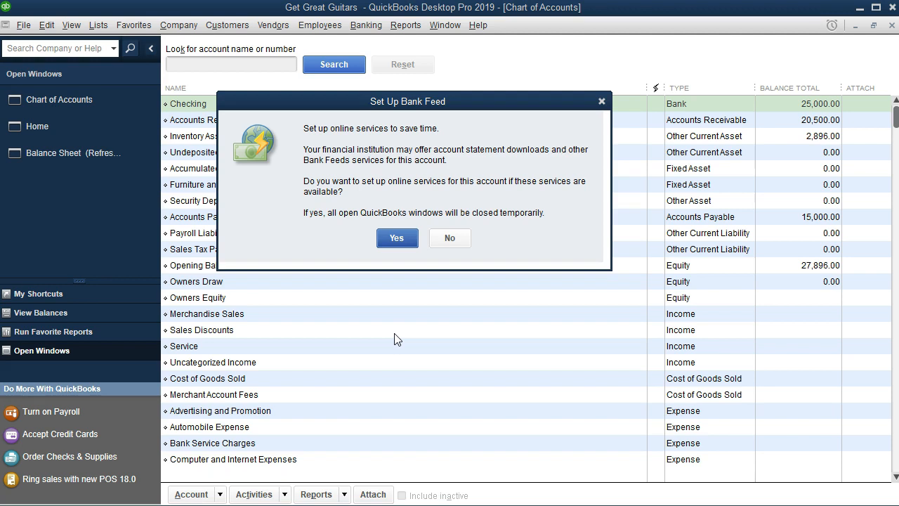
click(601, 102)
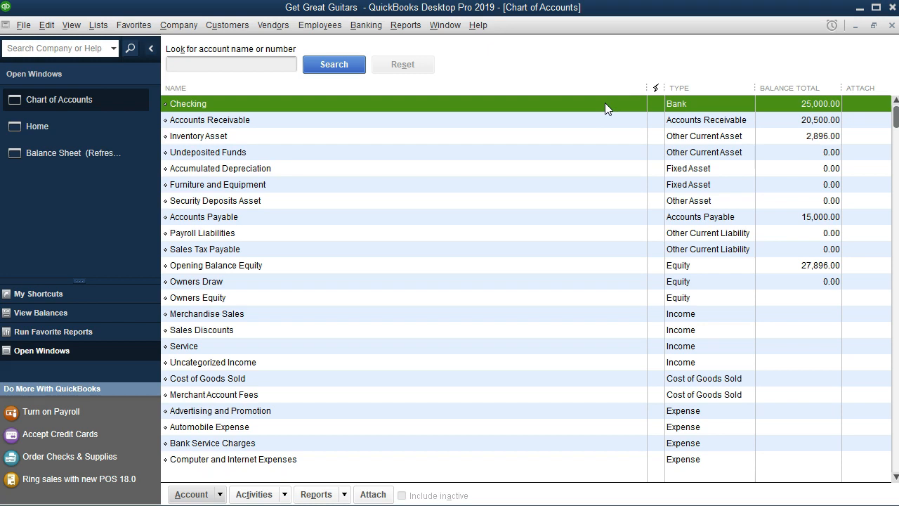
Start another new account in the chart of accounts with Credit Card as its account type.
click(220, 496)
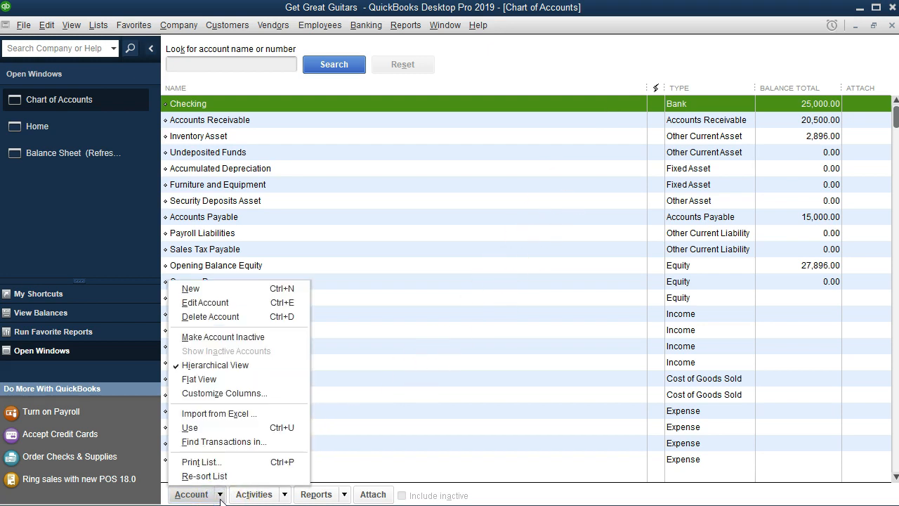
click(240, 295)
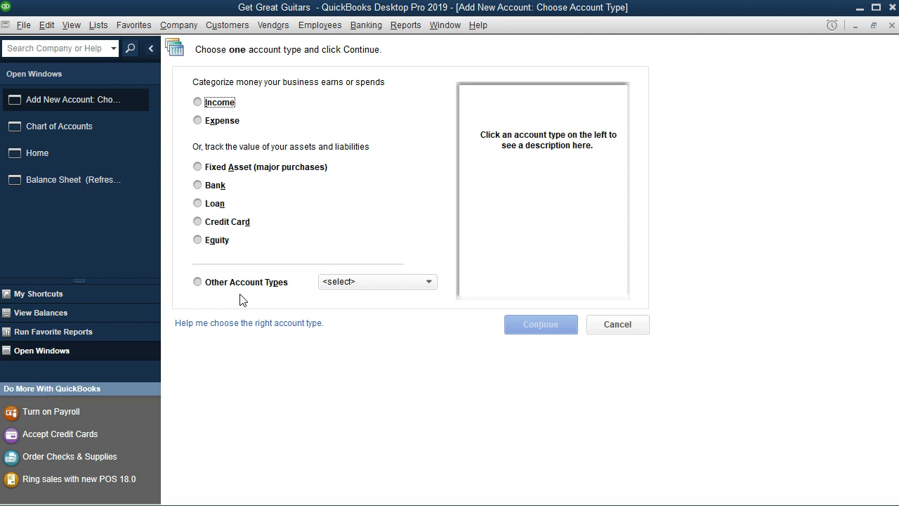
click(231, 226)
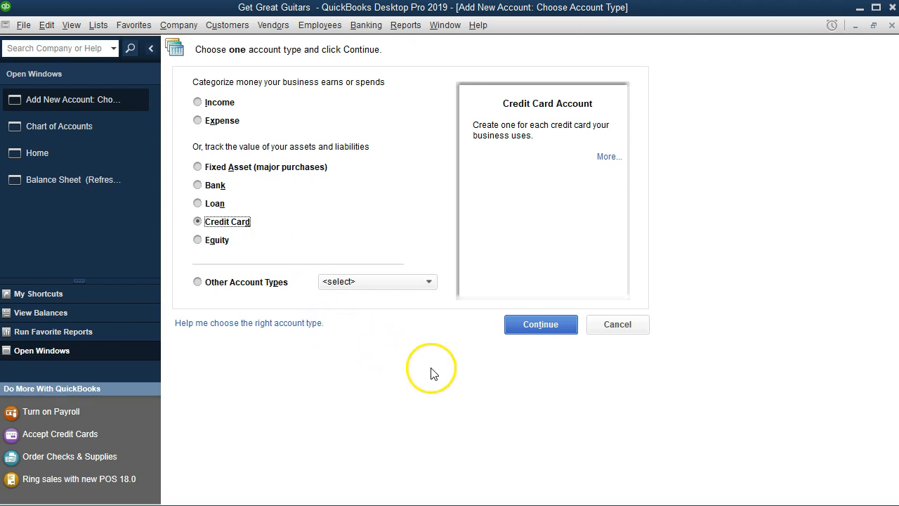
click(532, 327)
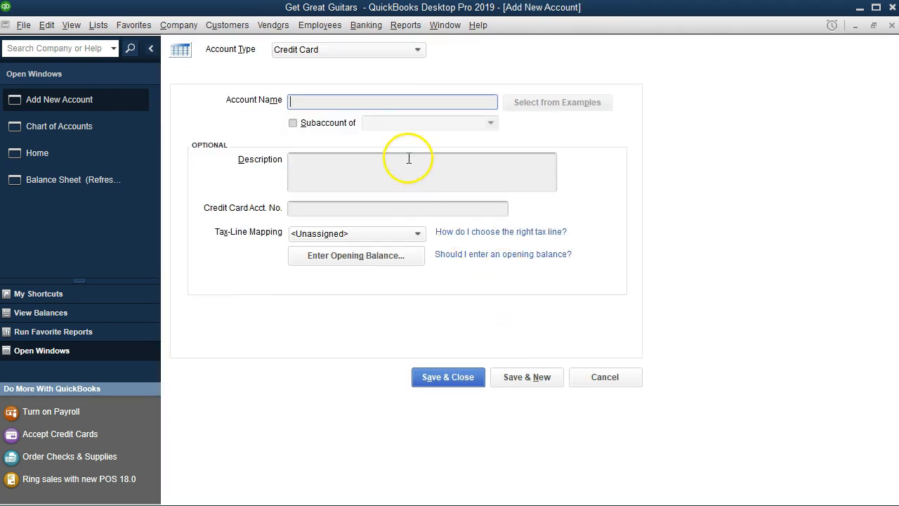
Name the new credit card account Visa, leaving the description and credit card account number blank.
click(347, 101)
text(Visa)
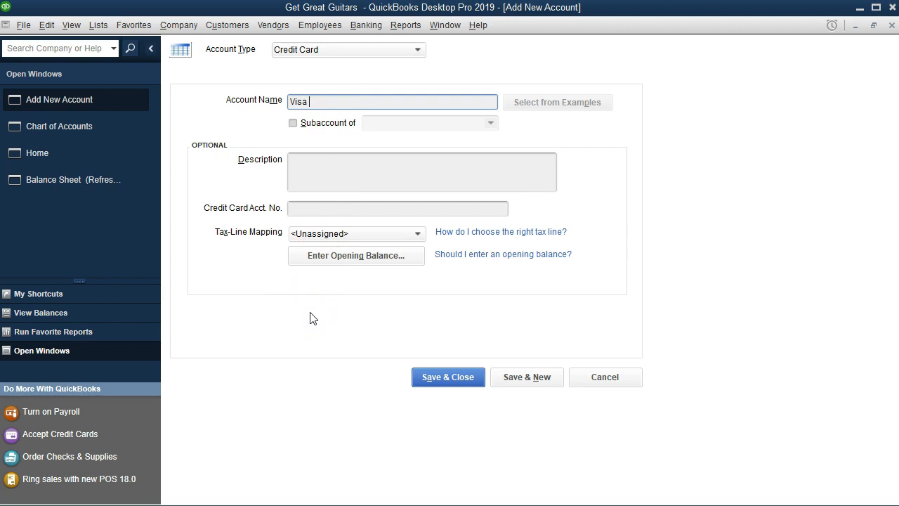
click(327, 173)
click(326, 208)
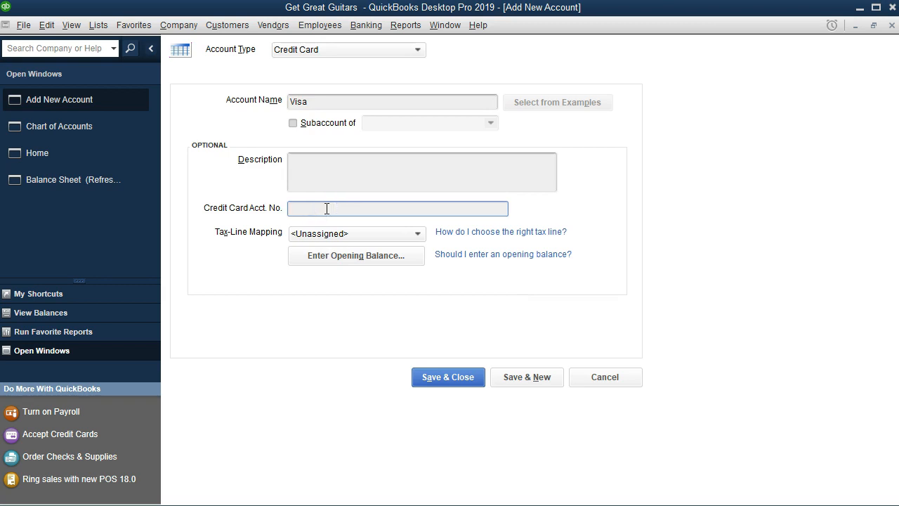
click(342, 107)
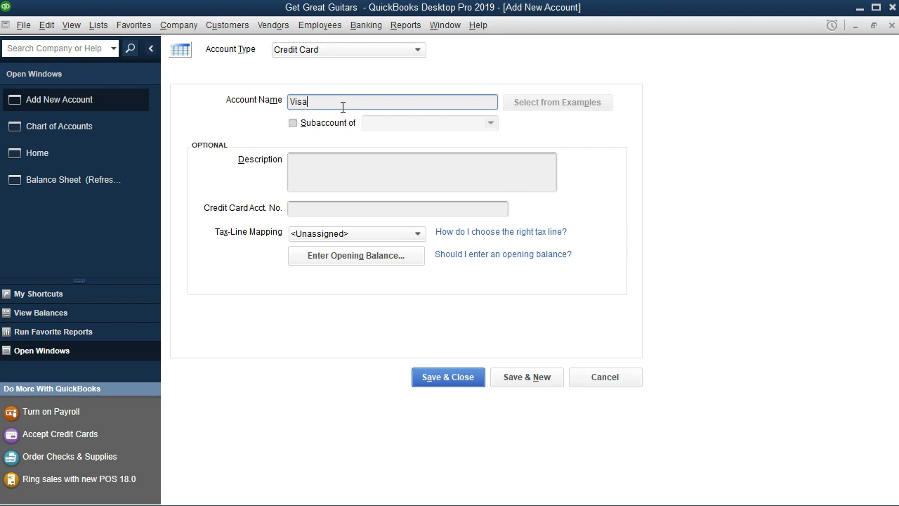
click(316, 163)
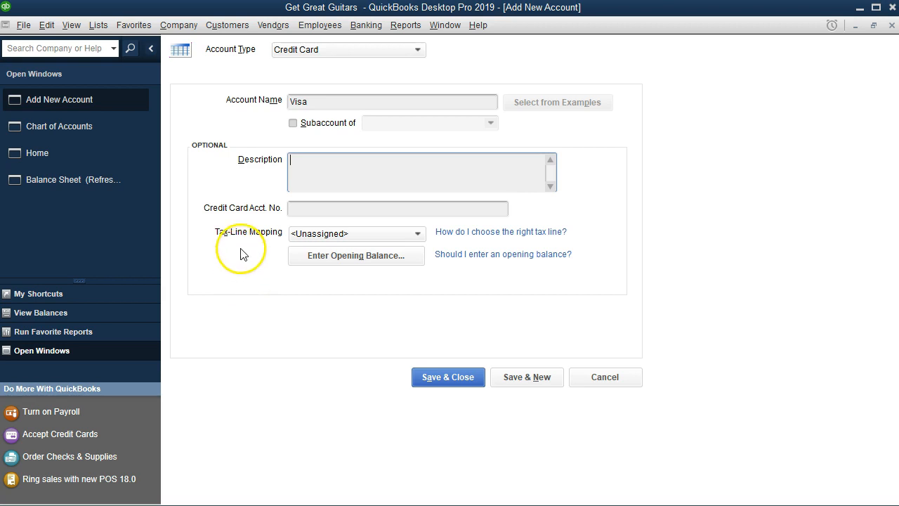
Set the Visa account's opening balance to 1,000.00 as of 12/31/2018, then save it and start another new account.
click(321, 257)
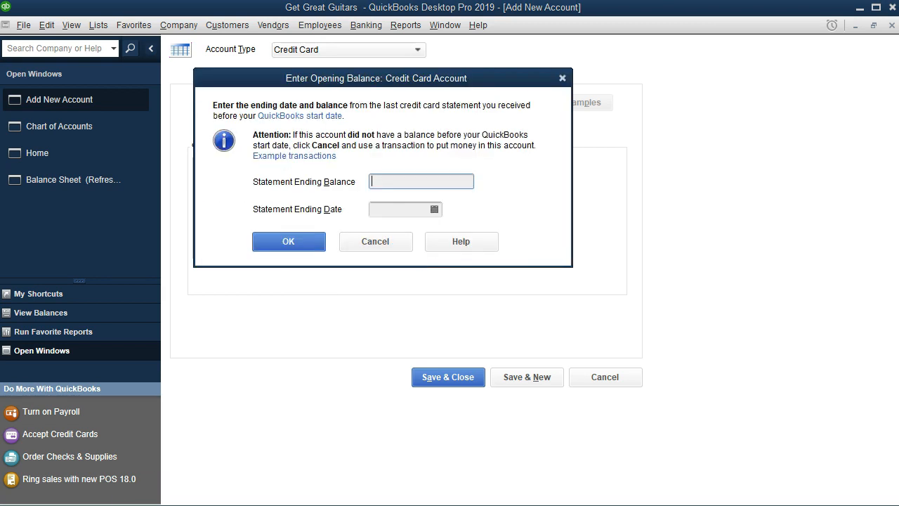
click(412, 180)
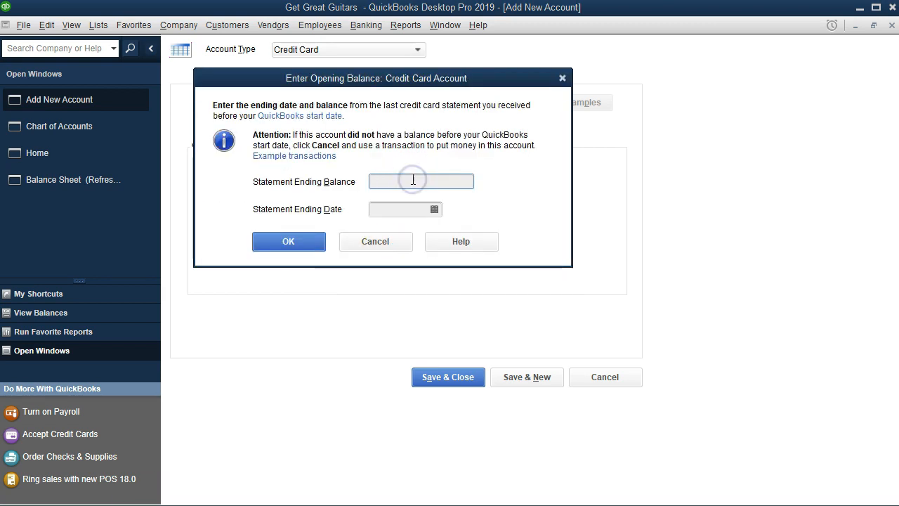
text(1000)
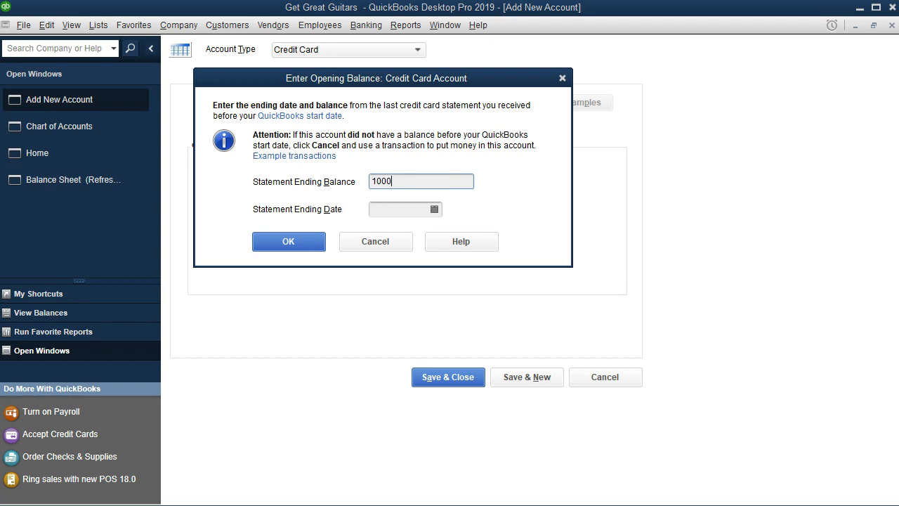
key(Tab)
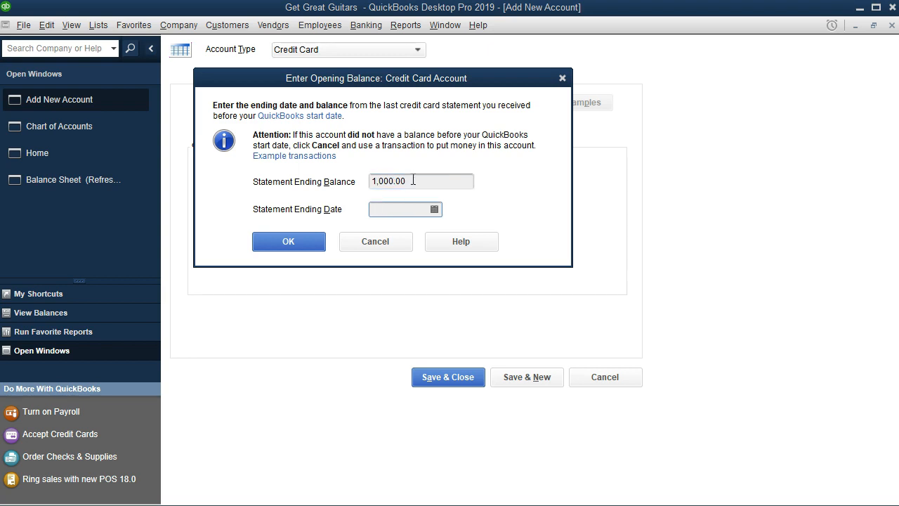
text(123118)
key(Tab)
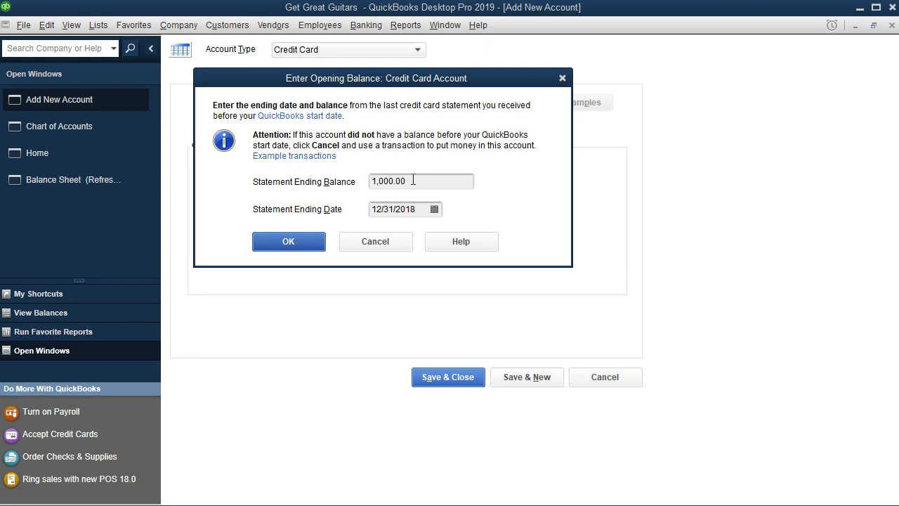
click(315, 253)
click(314, 253)
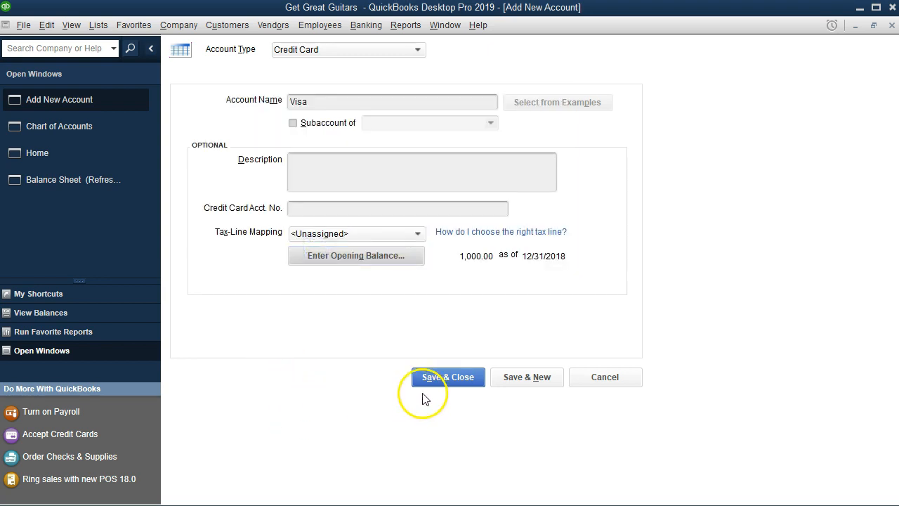
click(510, 383)
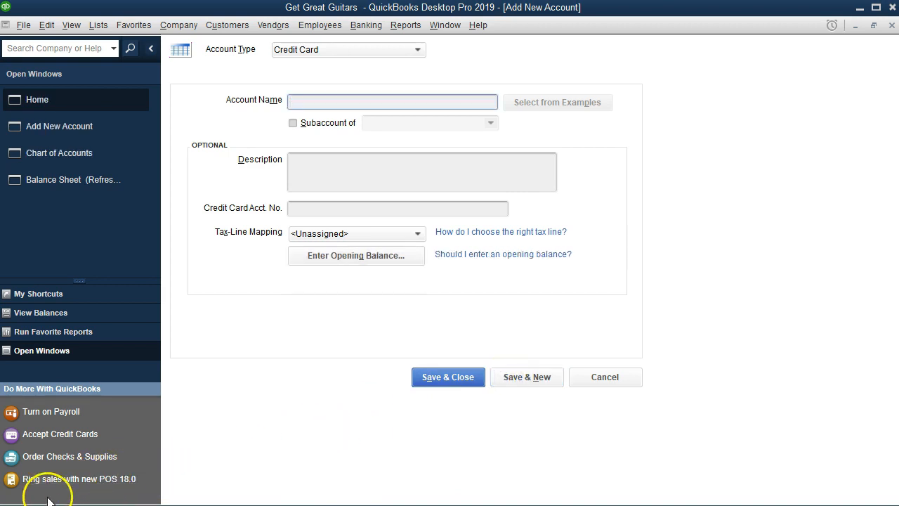
click(119, 410)
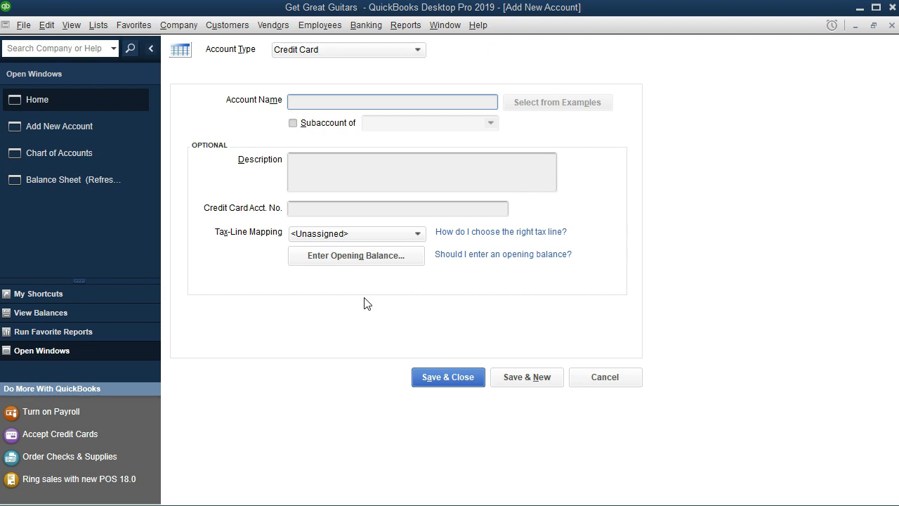
Set the account type of the new account to Long Term Liability.
click(417, 52)
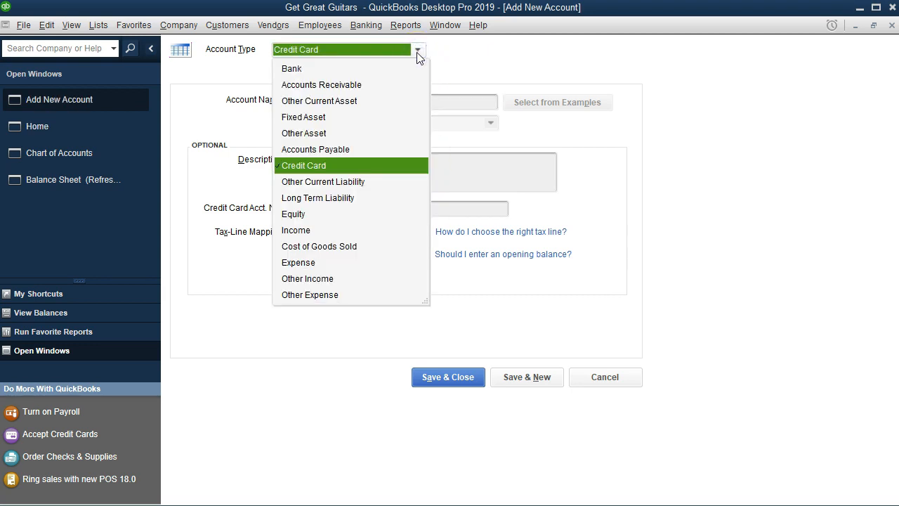
click(367, 181)
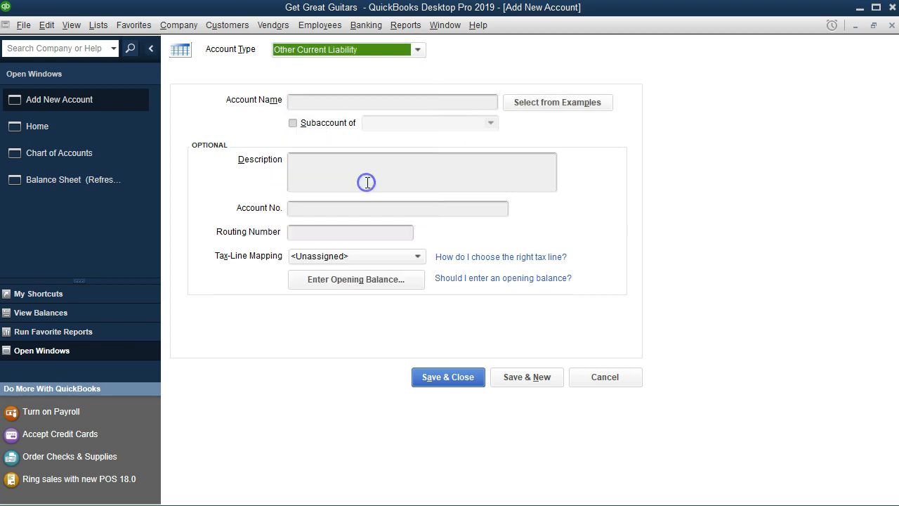
click(416, 50)
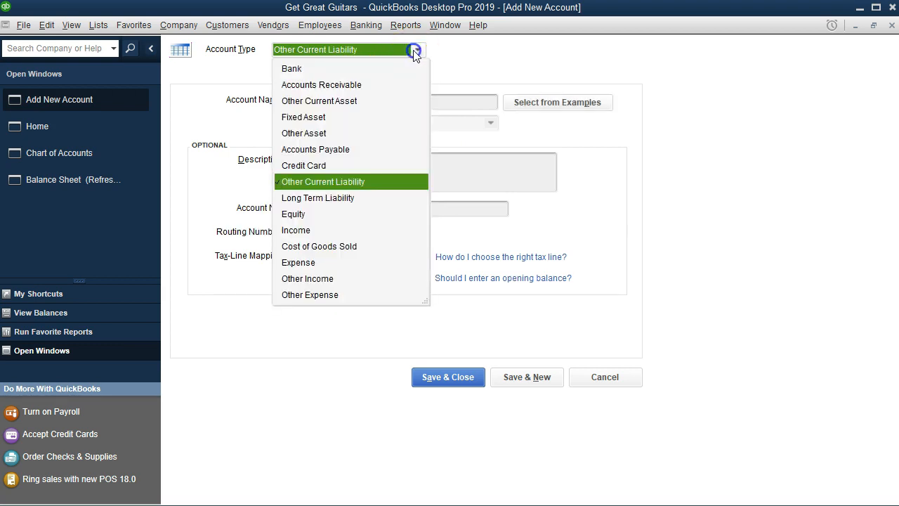
click(358, 201)
click(356, 201)
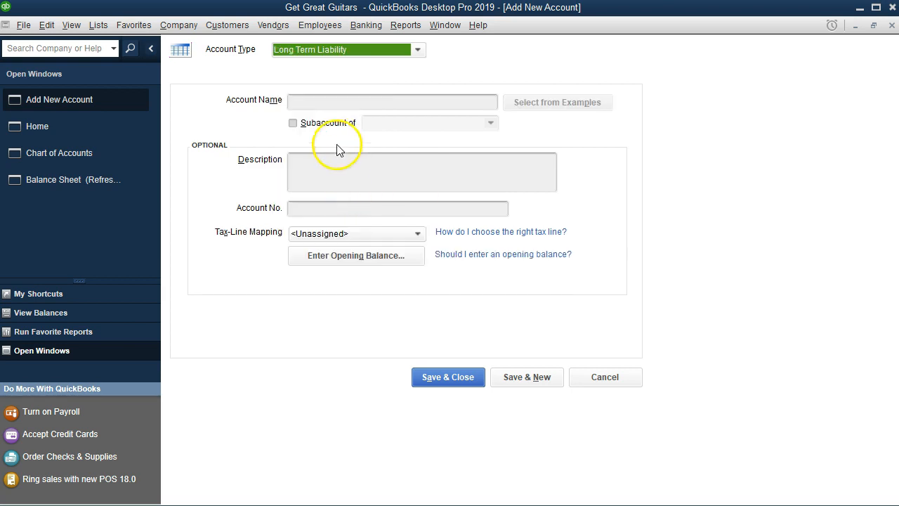
Name the new long term liability account Loan Payable, leaving the description and account number blank.
click(320, 104)
text(L)
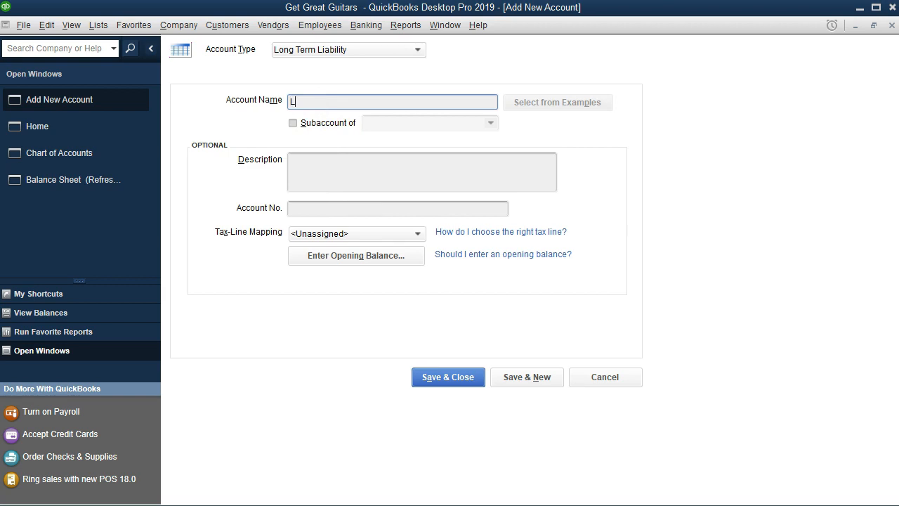
text(oan Payable)
key(Tab)
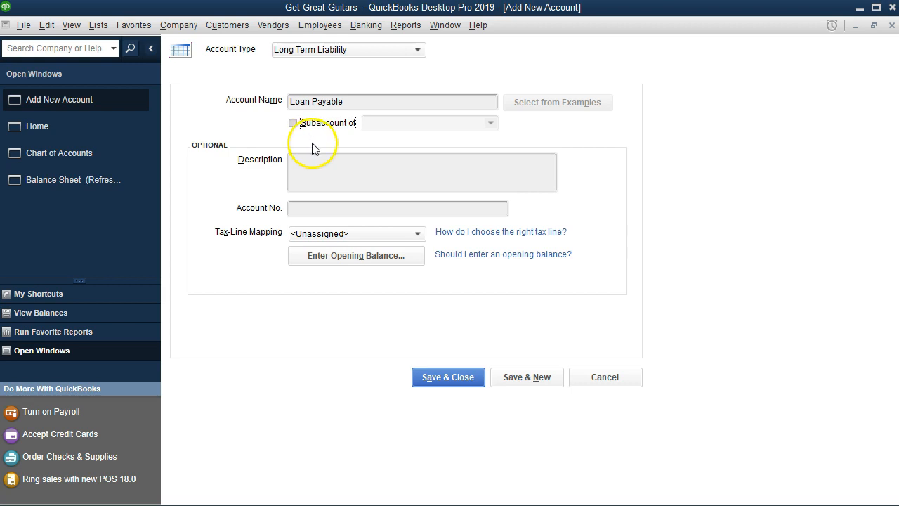
click(294, 177)
click(298, 210)
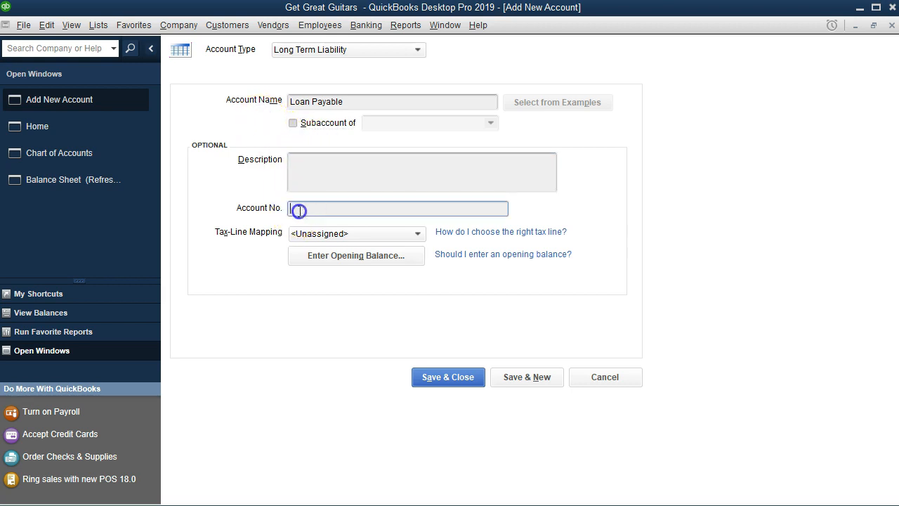
Set the Loan Payable account's opening balance to 22,000.00 as of 12/31/2018, then save the account and return to the chart of accounts.
click(325, 260)
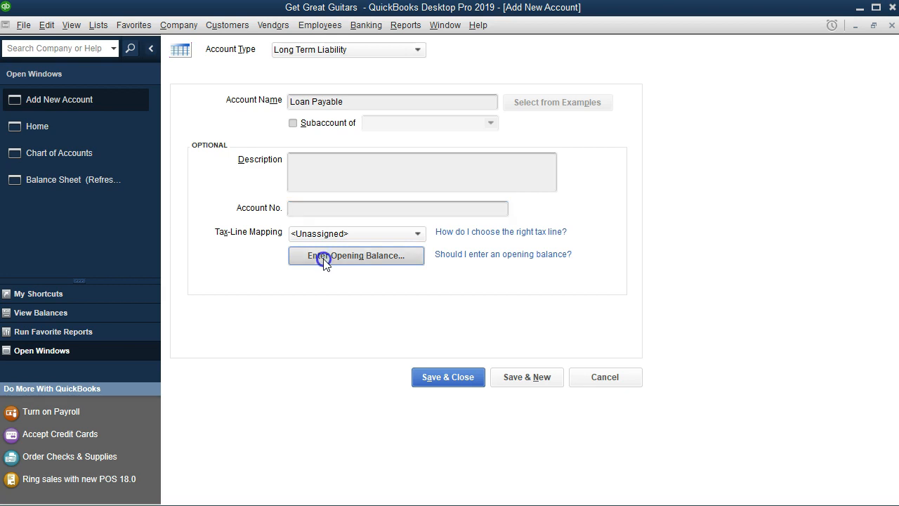
click(371, 186)
text(22,000)
key(Tab)
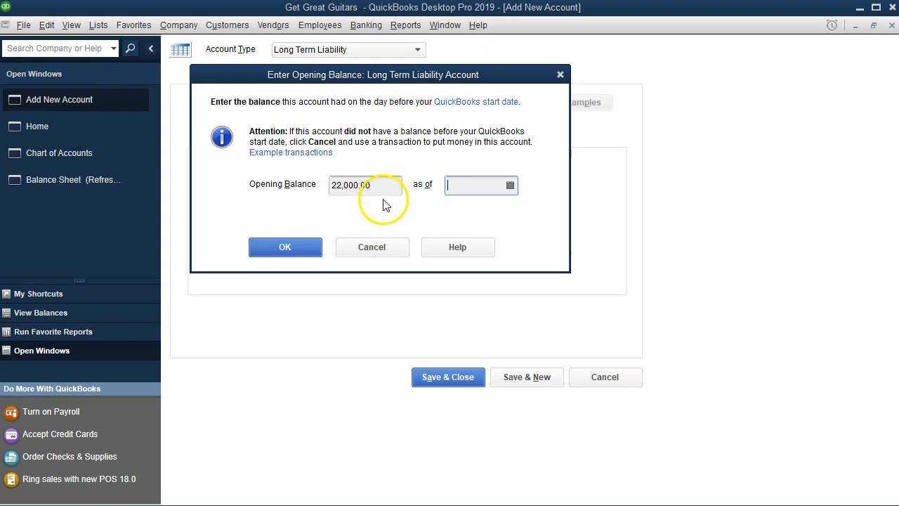
text(123118)
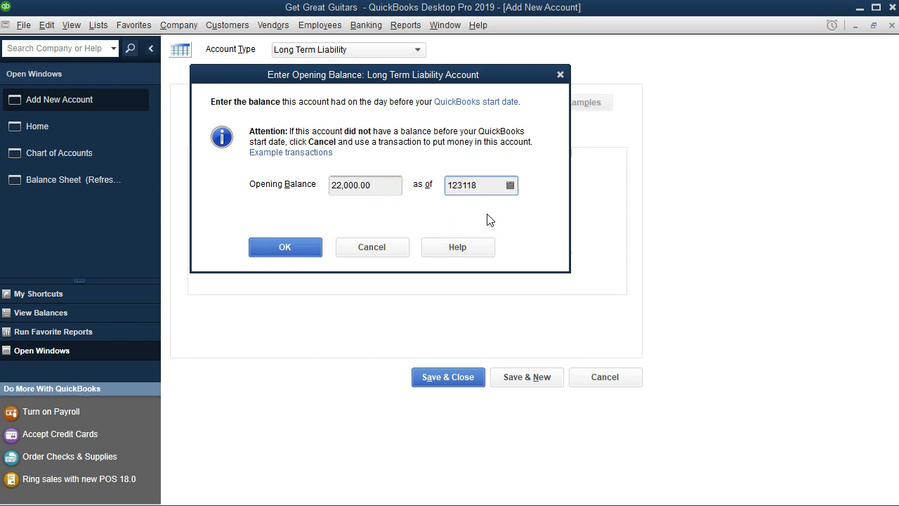
key(Tab)
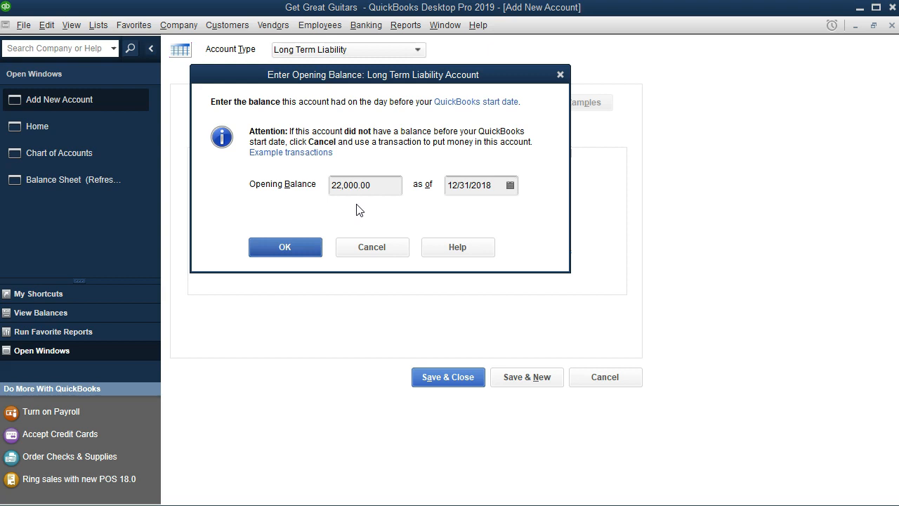
click(299, 246)
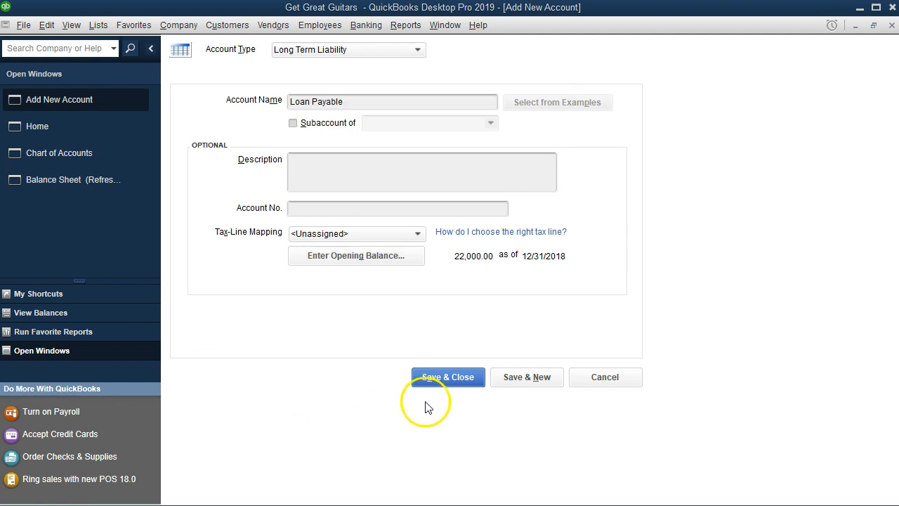
click(448, 377)
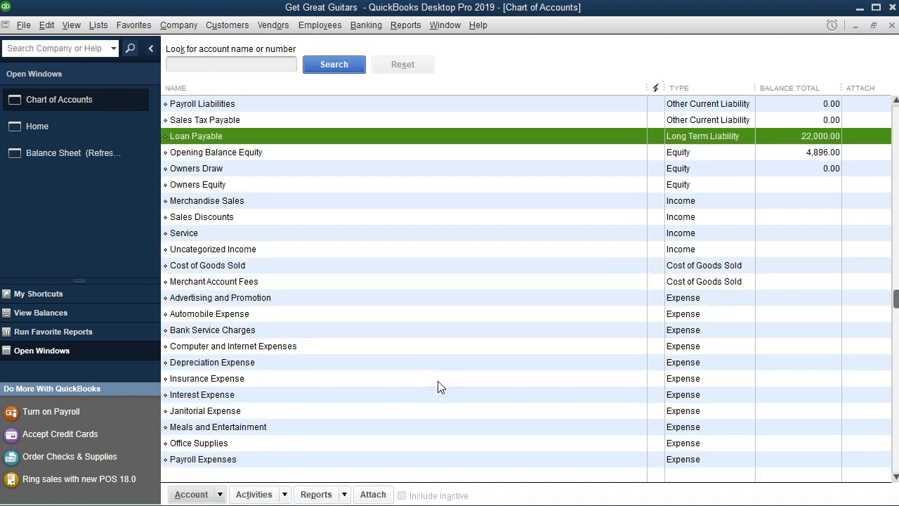
Review the new accounts' balances in the chart of accounts and the Balance Sheet report.
scroll(438, 387, up, 2)
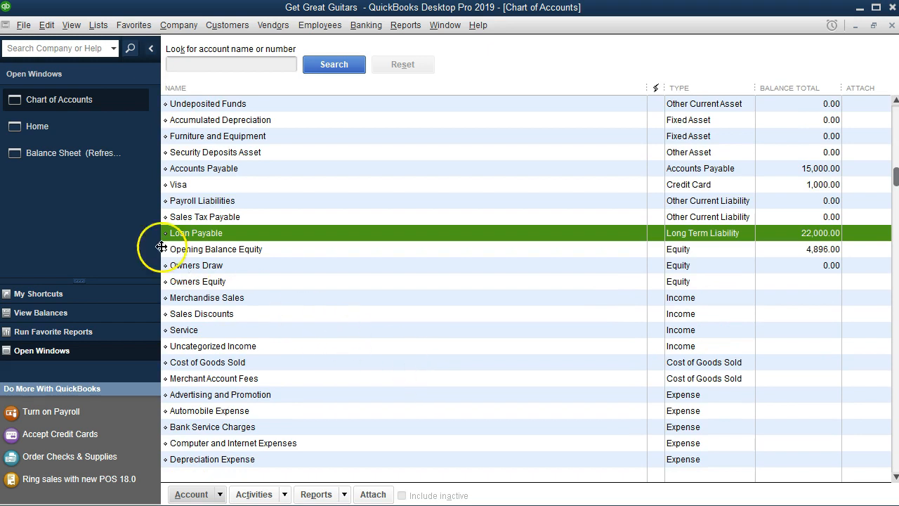
click(64, 156)
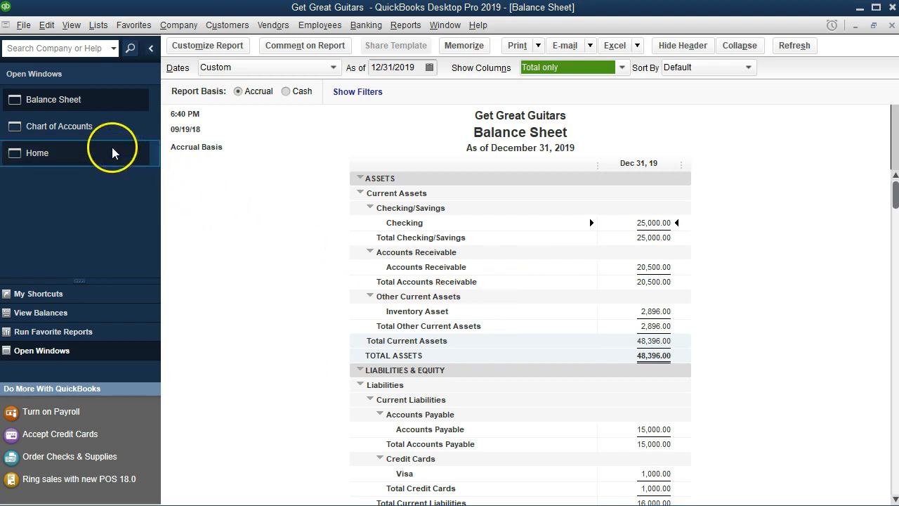
click(95, 136)
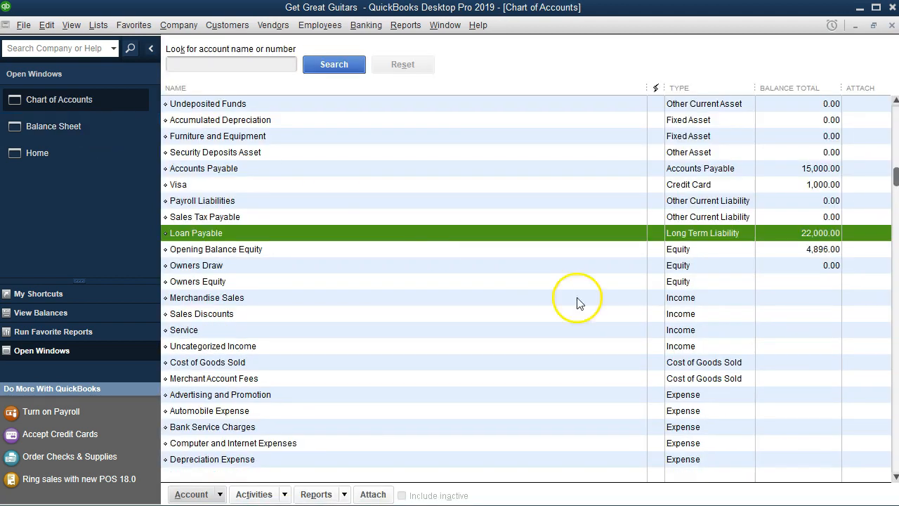
scroll(594, 382, up, 1)
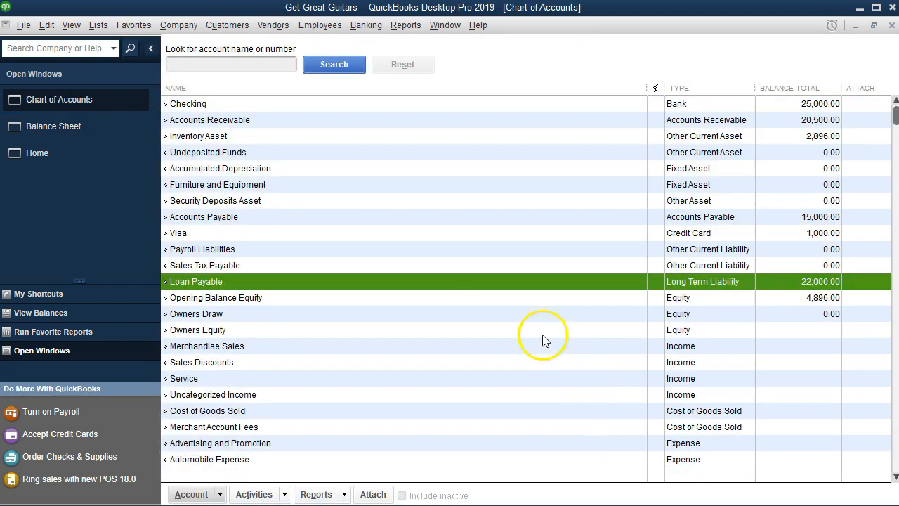
Open the existing Furniture and Equipment fixed asset account for editing from the chart of accounts.
click(334, 188)
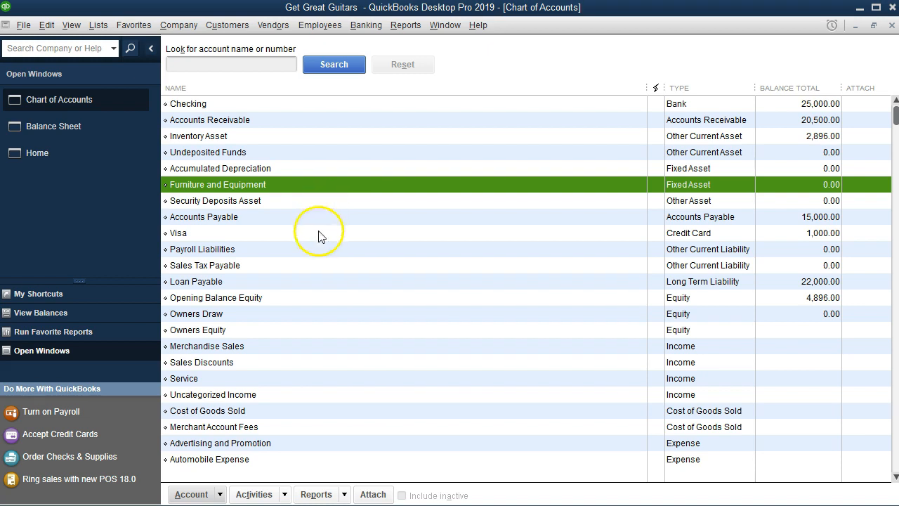
click(219, 495)
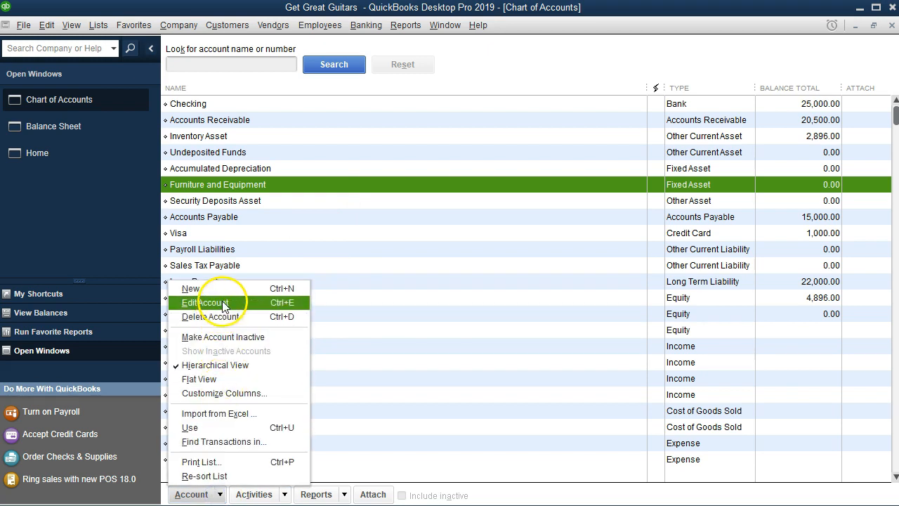
click(311, 191)
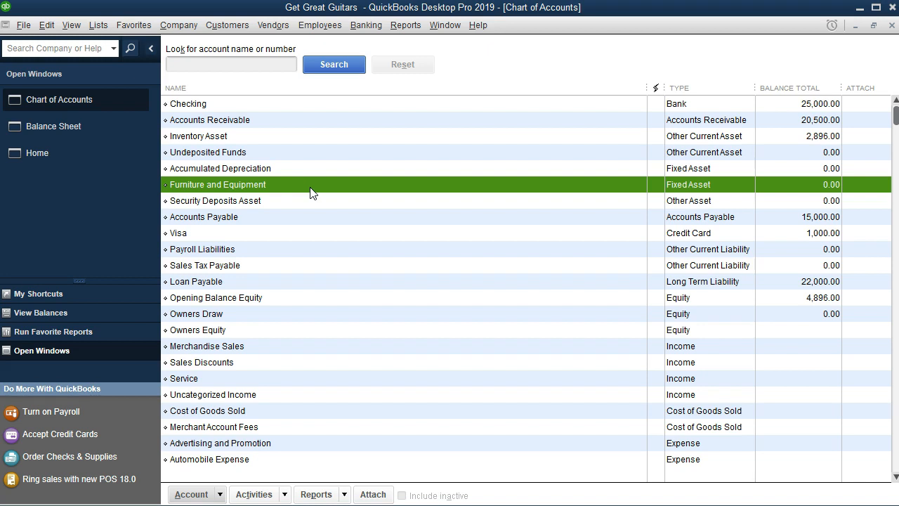
right_click(311, 191)
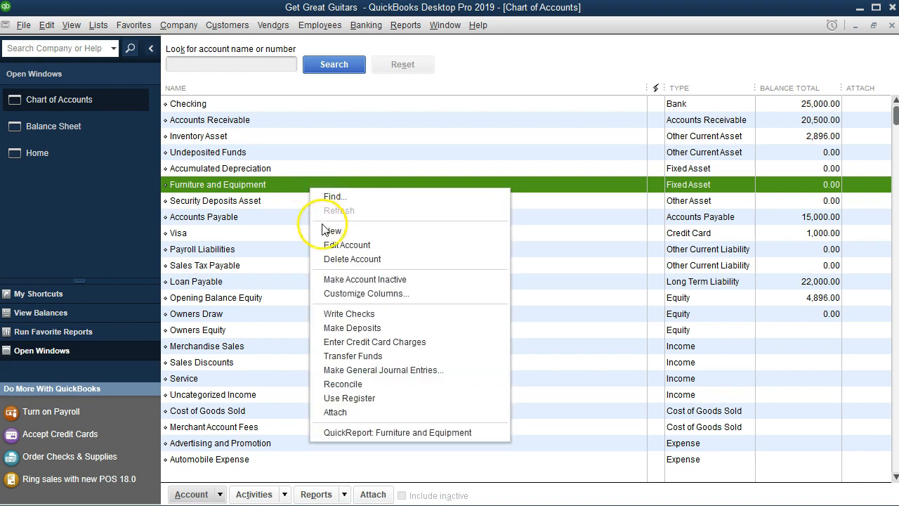
click(390, 250)
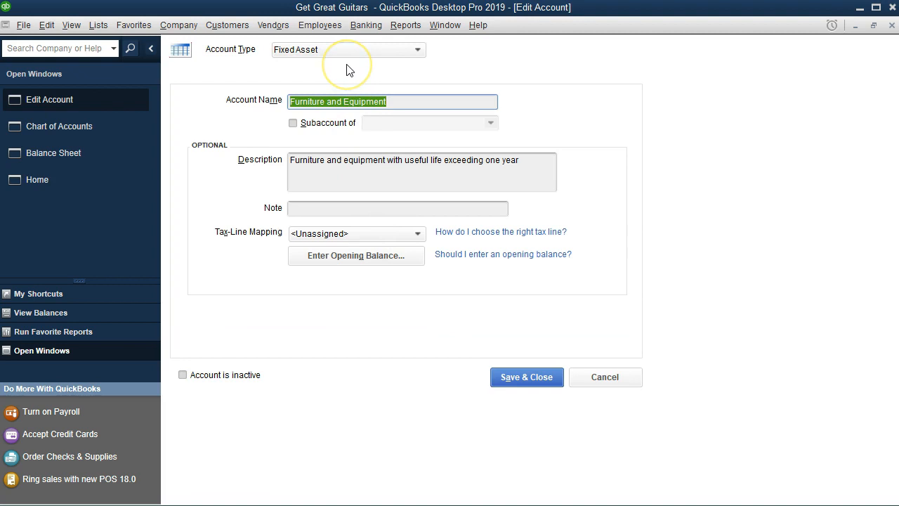
Set the Furniture and Equipment account's opening balance to 75,000.00 as of 12/31/2018, then save and close the account.
click(356, 256)
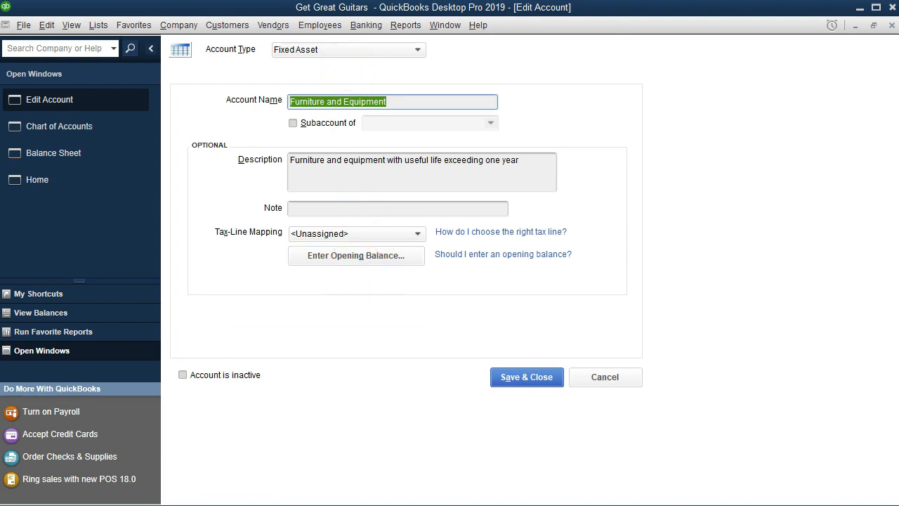
click(372, 259)
click(364, 188)
text(75000)
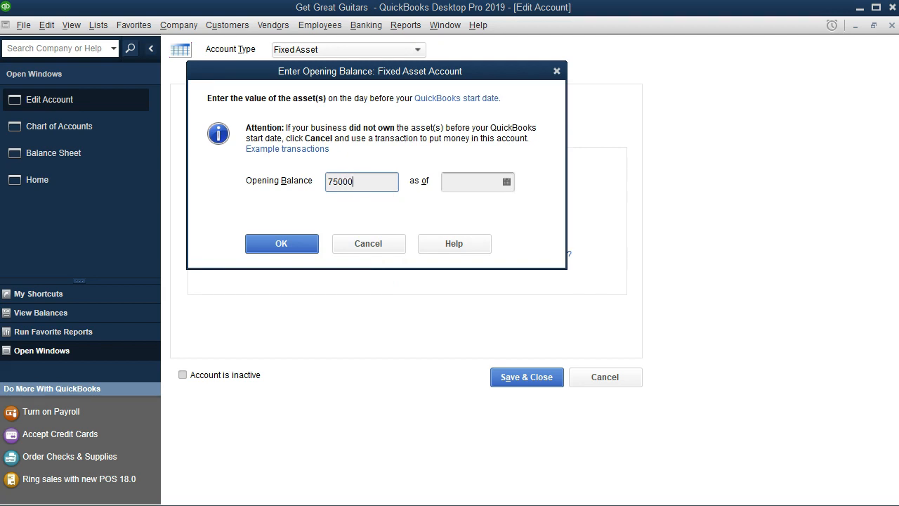
key(Tab)
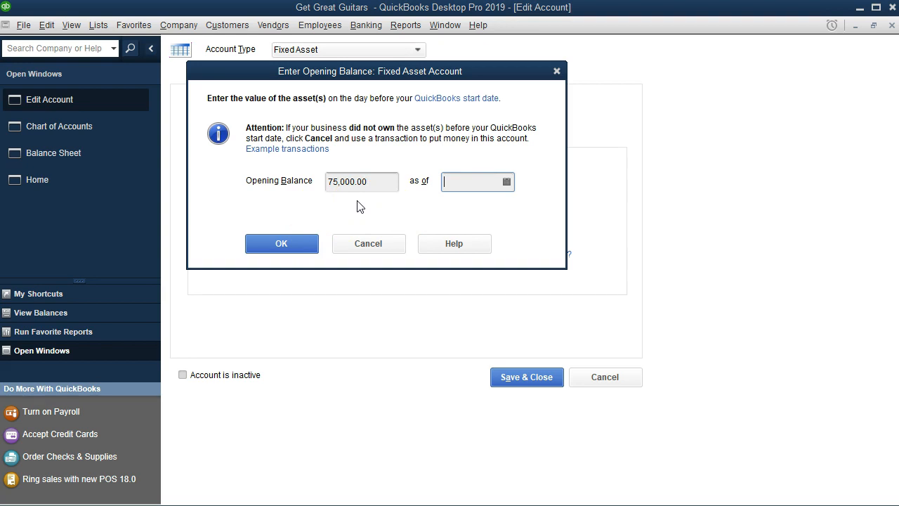
drag(377, 76, 397, 152)
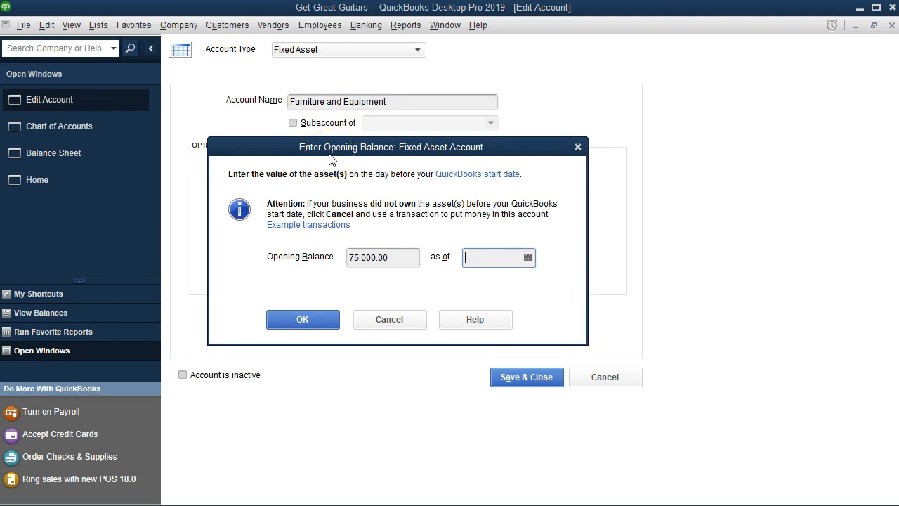
click(486, 260)
text(123118)
key(Tab)
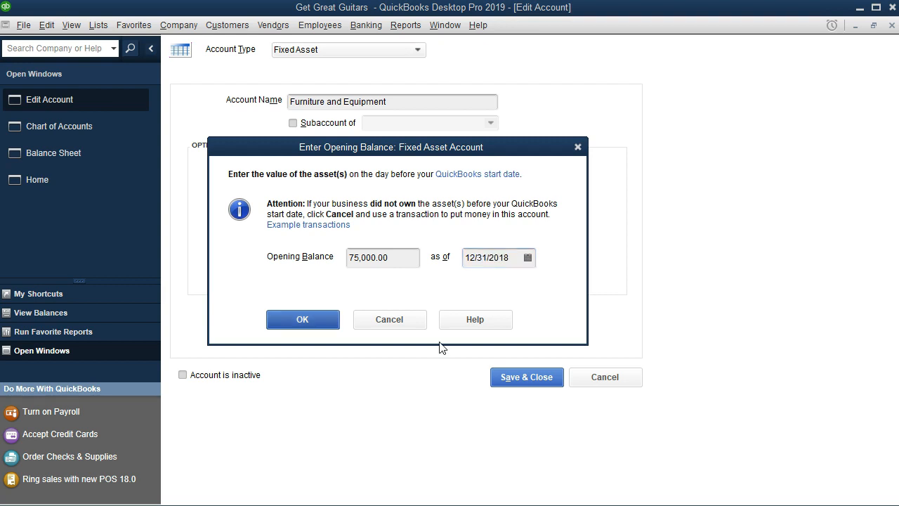
click(314, 328)
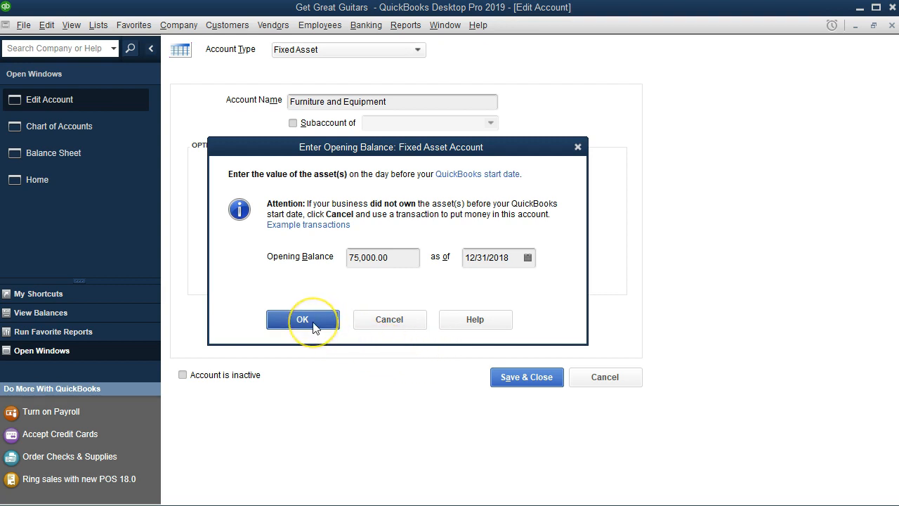
click(314, 328)
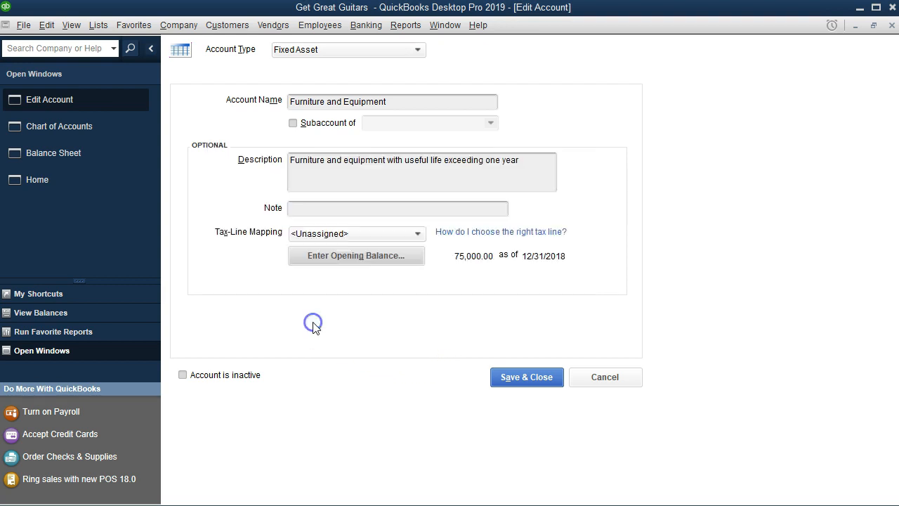
click(506, 377)
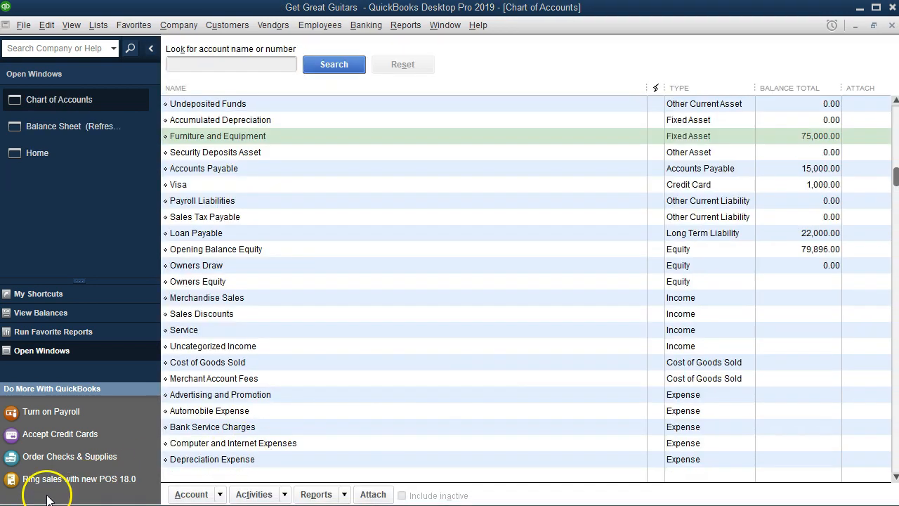
Review the Furniture and Equipment, Accounts Payable, Visa and Loan Payable balances in the chart of accounts.
scroll(472, 351, up, 2)
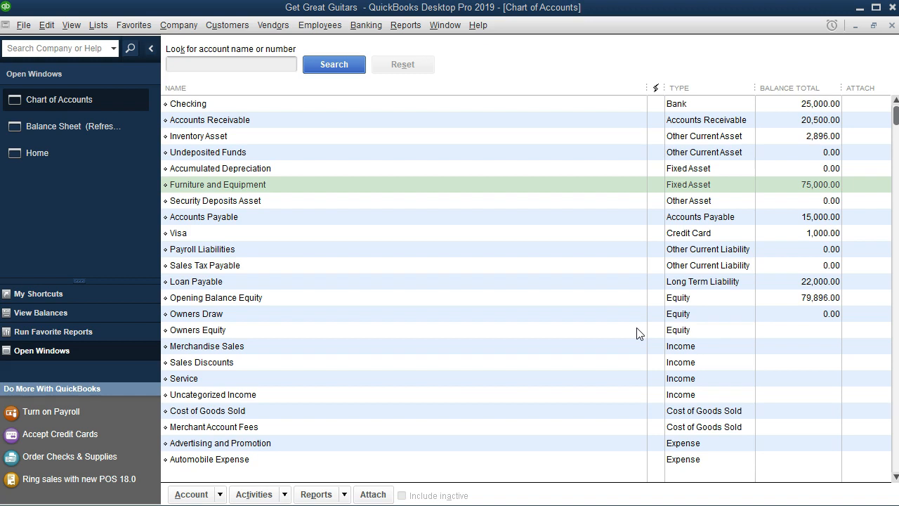
click(773, 186)
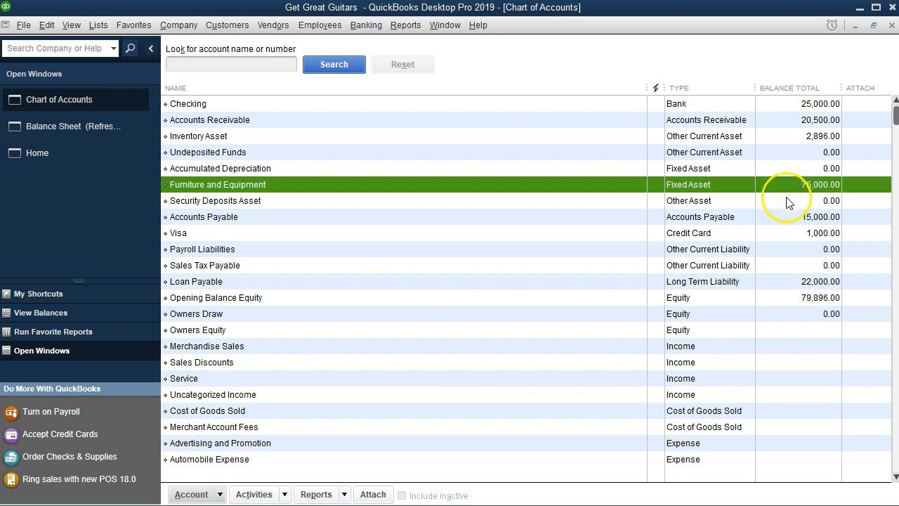
click(785, 222)
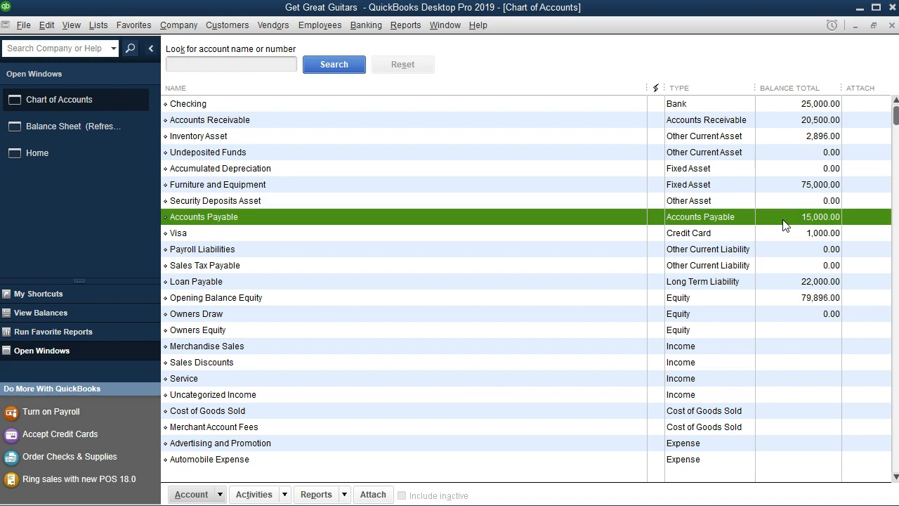
click(780, 233)
click(782, 280)
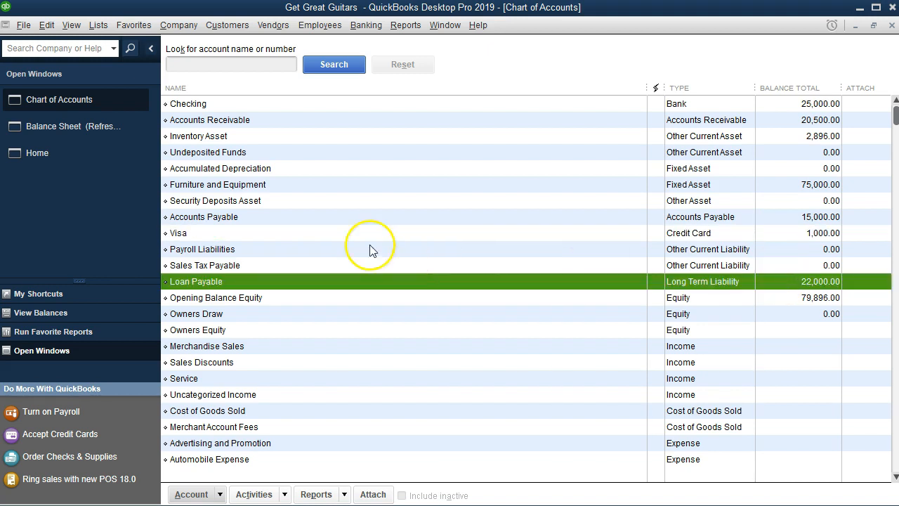
Drill down from the Balance Sheet's Checking balance to its transactions, setting the report's start date to 12/31/2018.
click(102, 133)
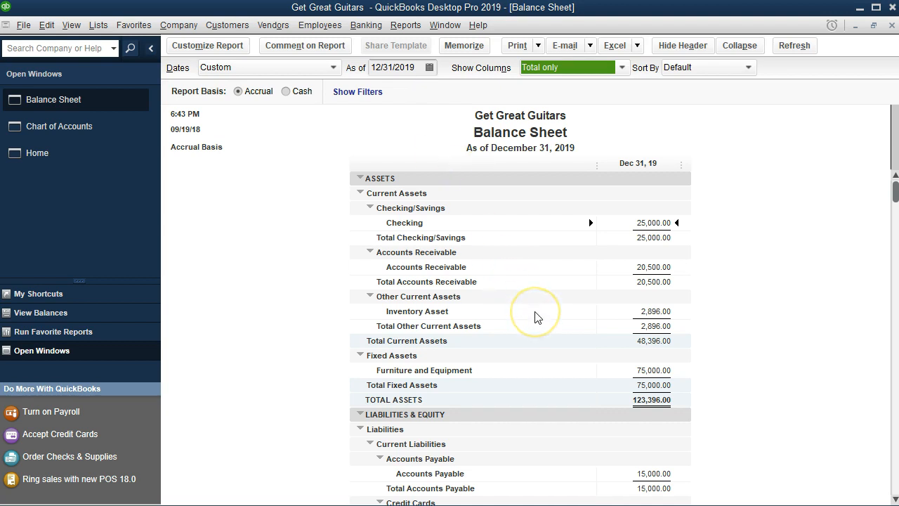
click(657, 222)
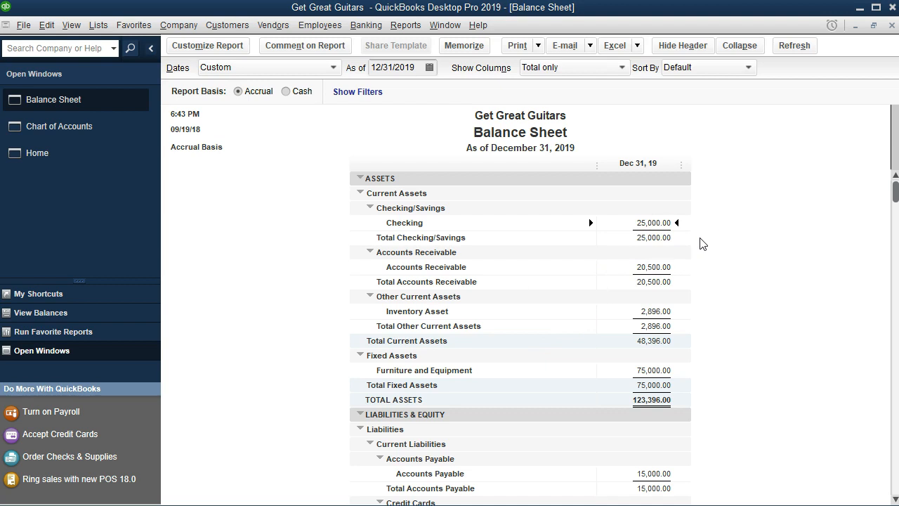
double_click(656, 223)
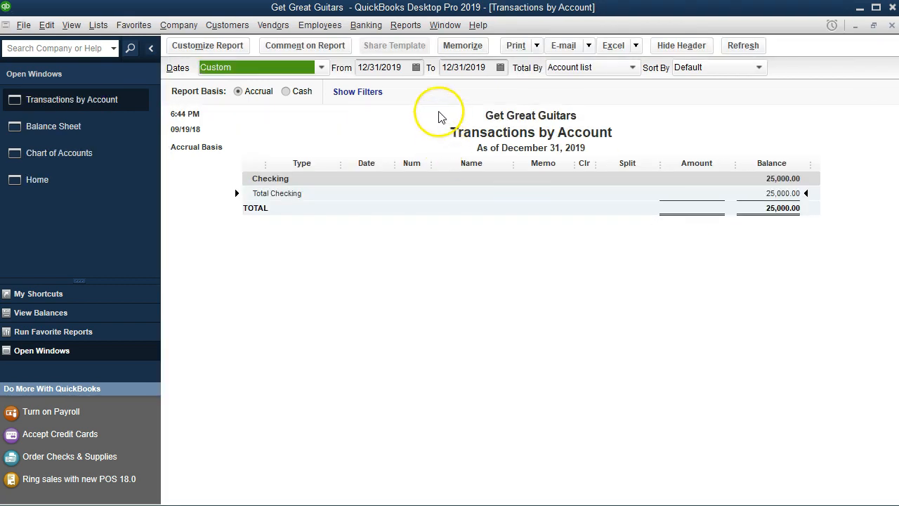
click(404, 67)
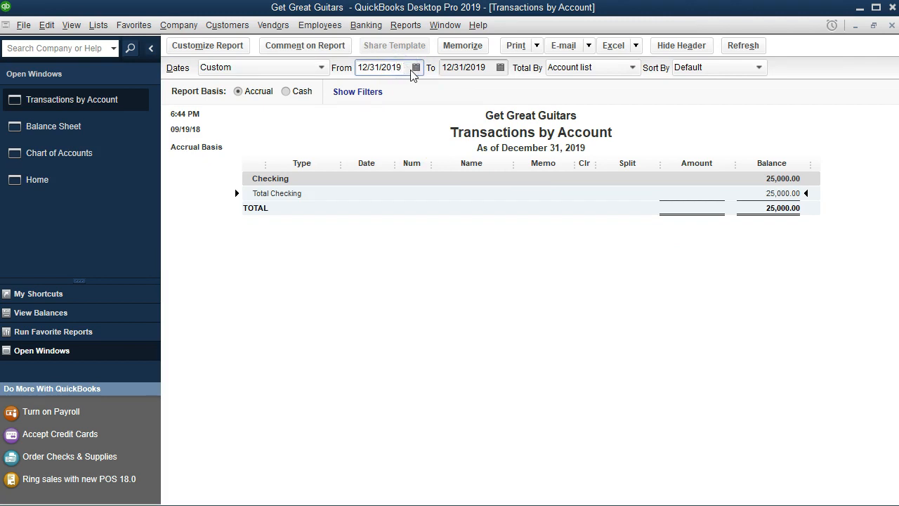
key(BackSpace)
text(8)
click(496, 275)
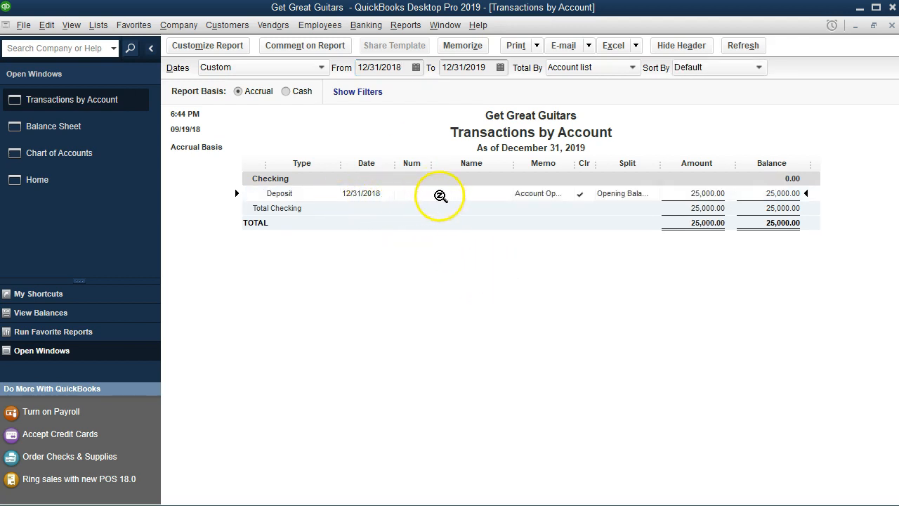
Open the Checking account's opening balance deposit to inspect it, then close it and the transactions report.
double_click(685, 193)
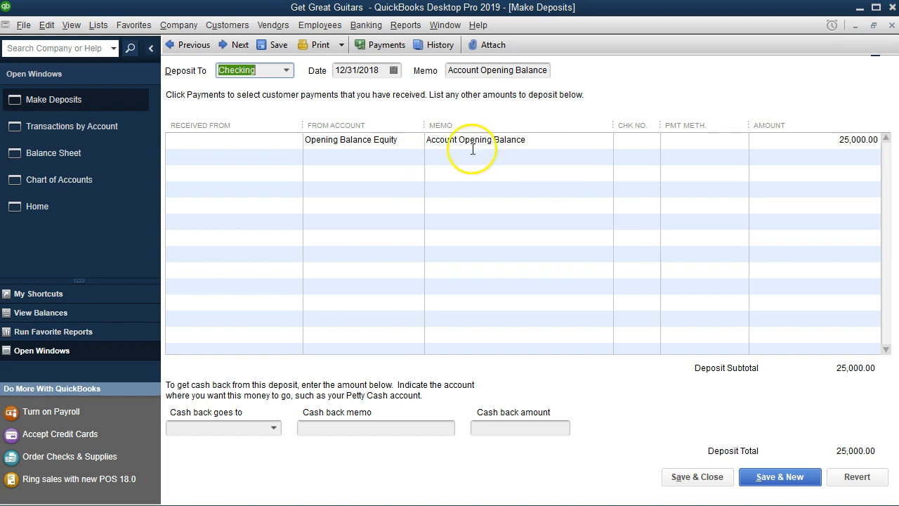
click(893, 26)
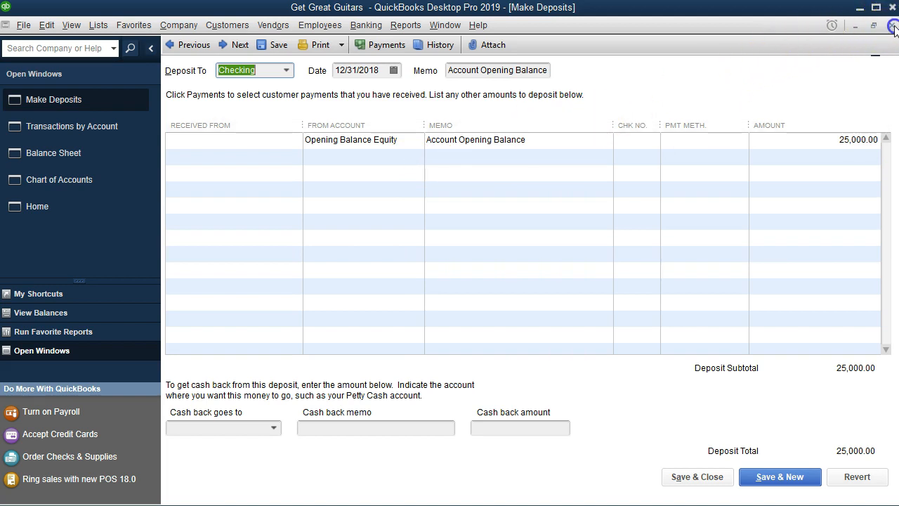
click(892, 26)
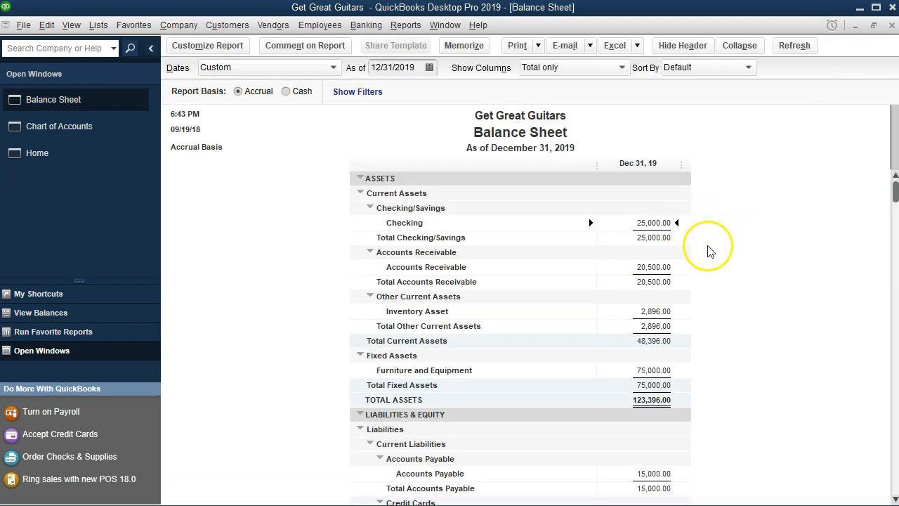
Examine the Opening Balance Equity transactions behind the Balance Sheet from 12/31/2018, then close the transactions report.
scroll(702, 232, down, 5)
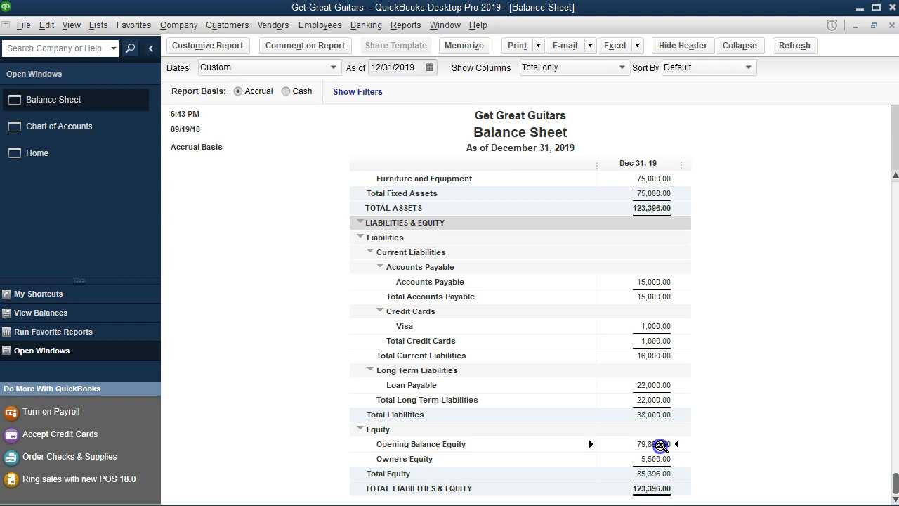
double_click(660, 445)
click(406, 67)
key(BackSpace)
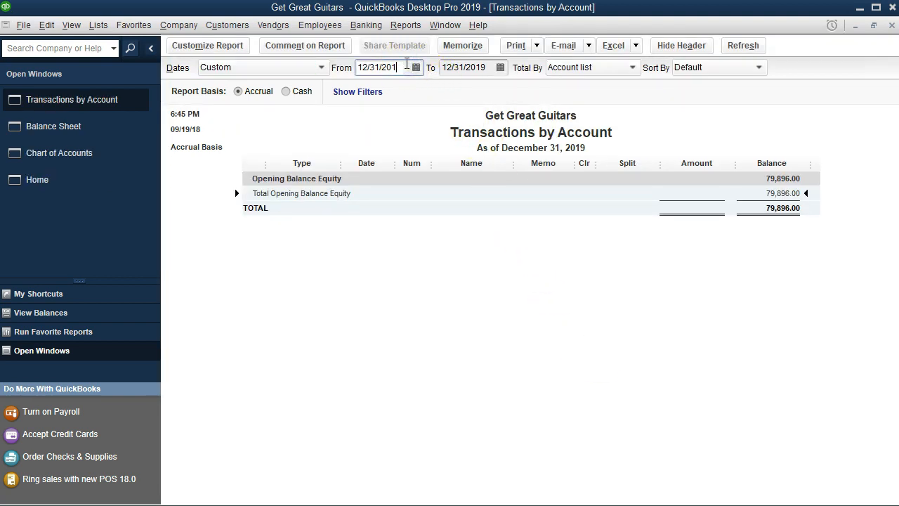
text(8)
click(518, 217)
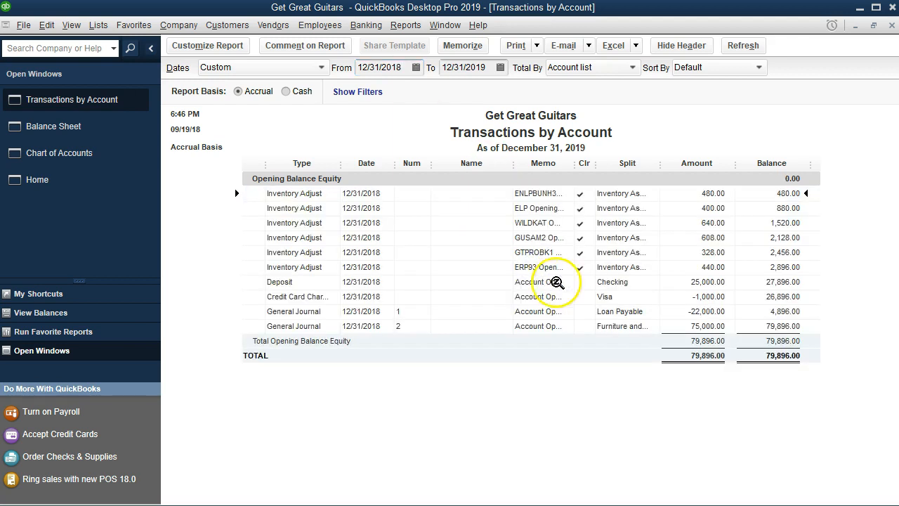
click(673, 282)
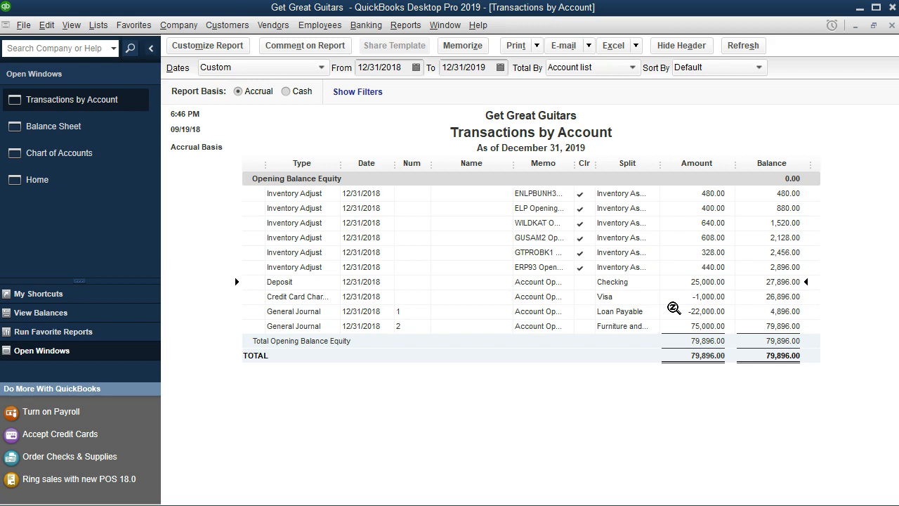
click(695, 289)
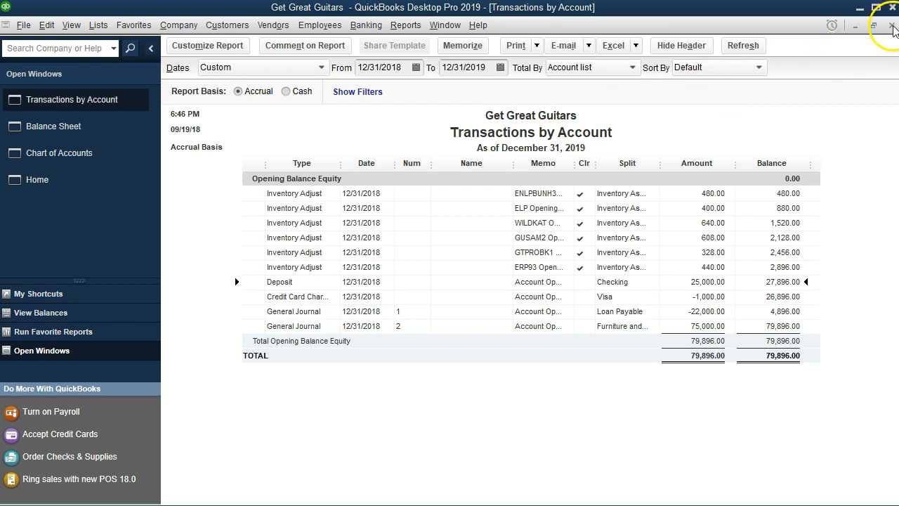
click(892, 26)
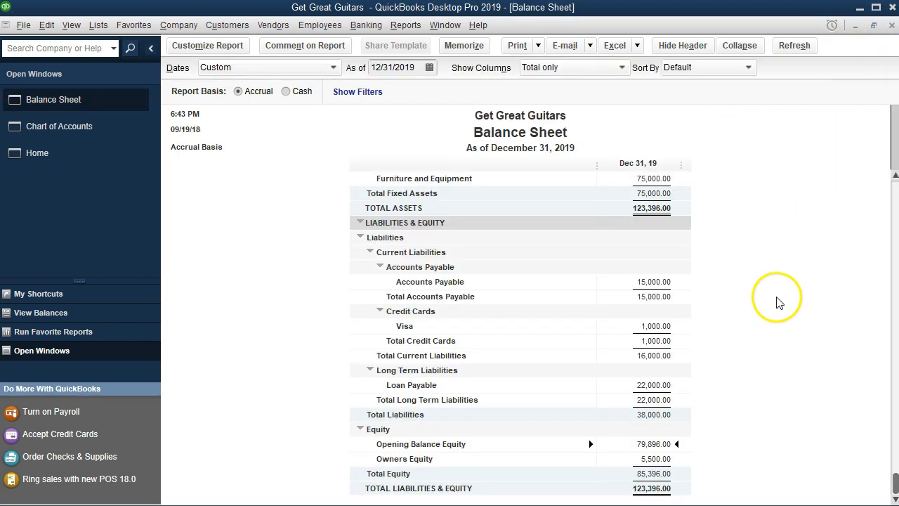
Drill down from the Balance Sheet's Furniture and Equipment balance to its transactions, starting the report from 12/31/2018.
scroll(663, 226, up, 2)
scroll(664, 226, up, 3)
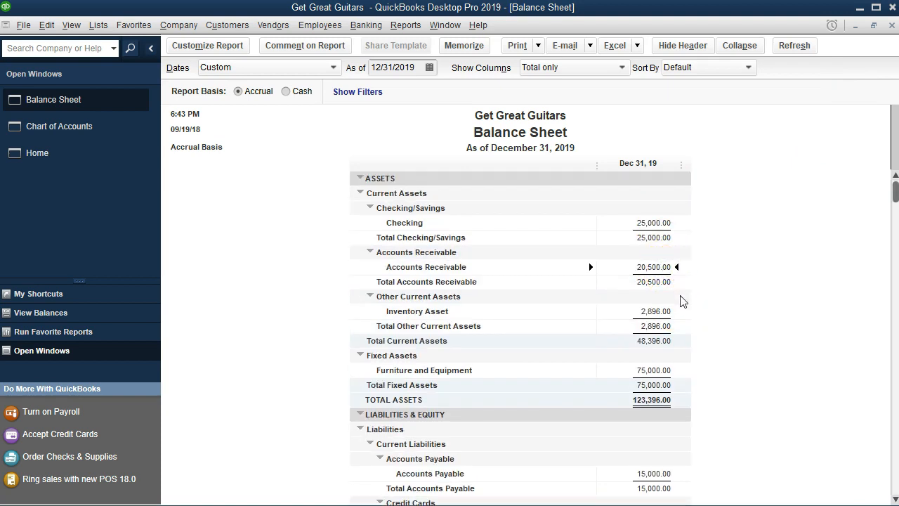
scroll(706, 331, down, 1)
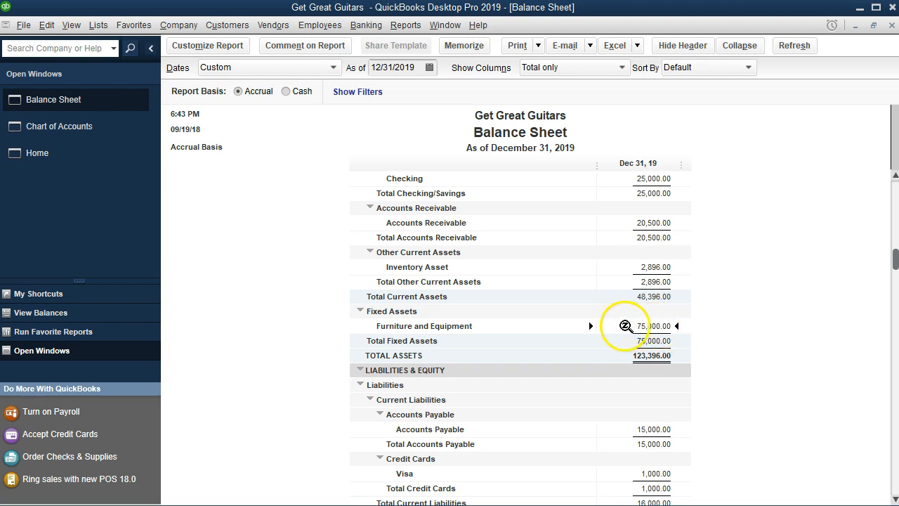
double_click(624, 325)
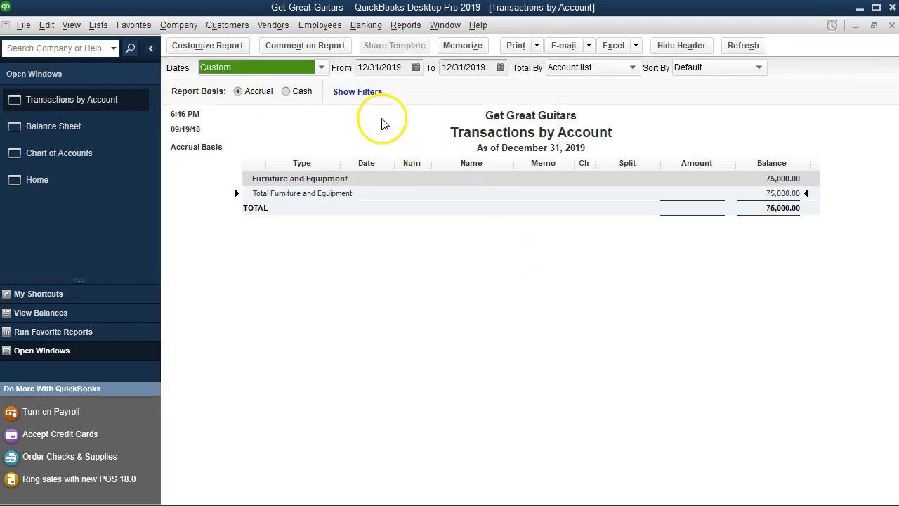
click(406, 68)
key(BackSpace)
text(8)
click(544, 258)
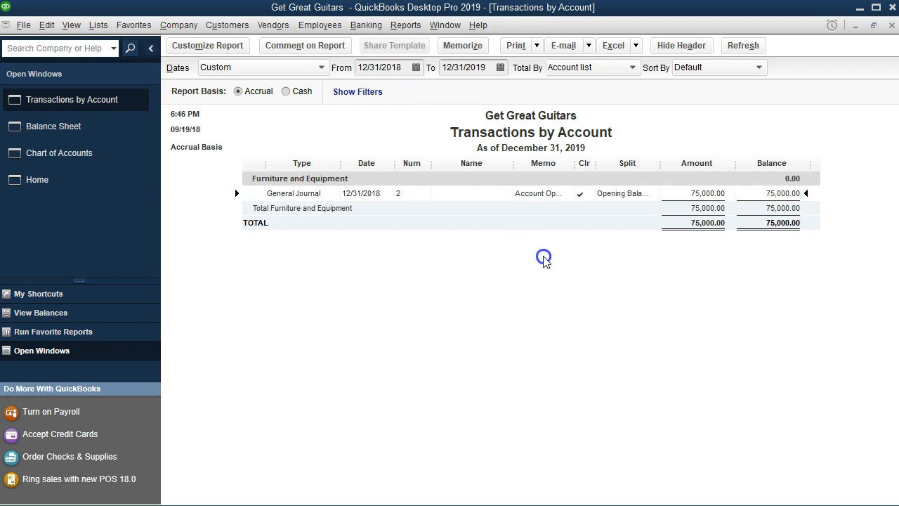
Open the general journal entry behind the Furniture and Equipment opening balance, inspect its debit and credit lines, and close it.
double_click(676, 193)
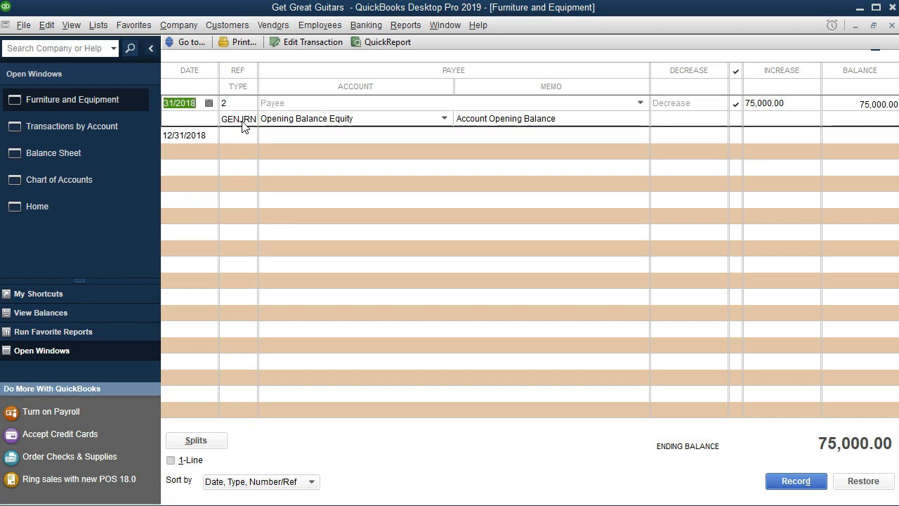
click(239, 123)
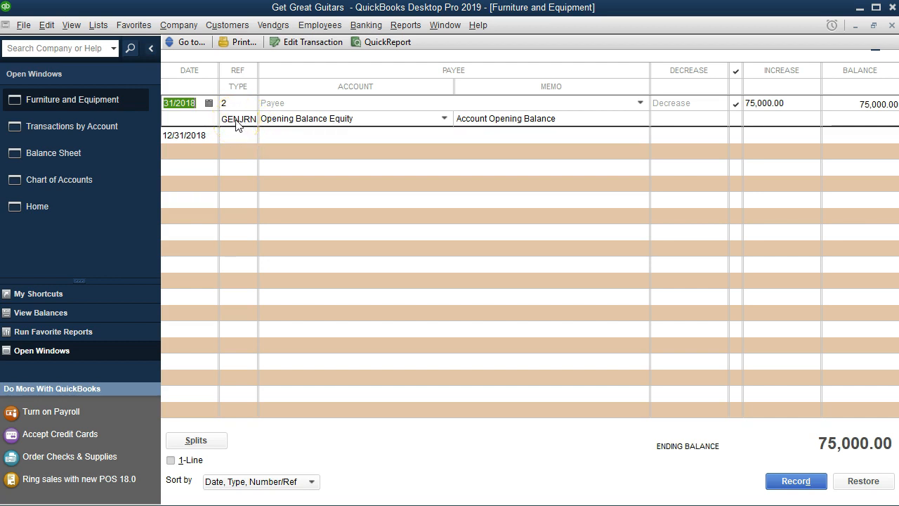
double_click(236, 124)
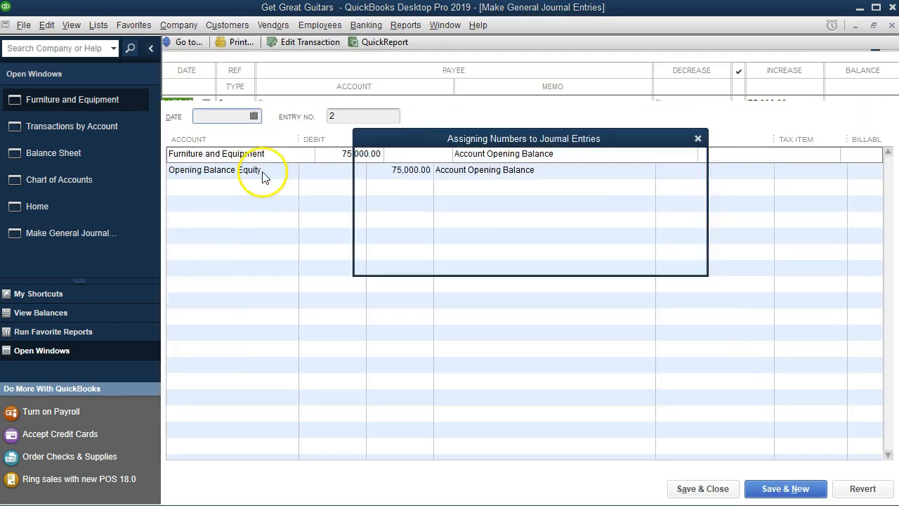
click(697, 140)
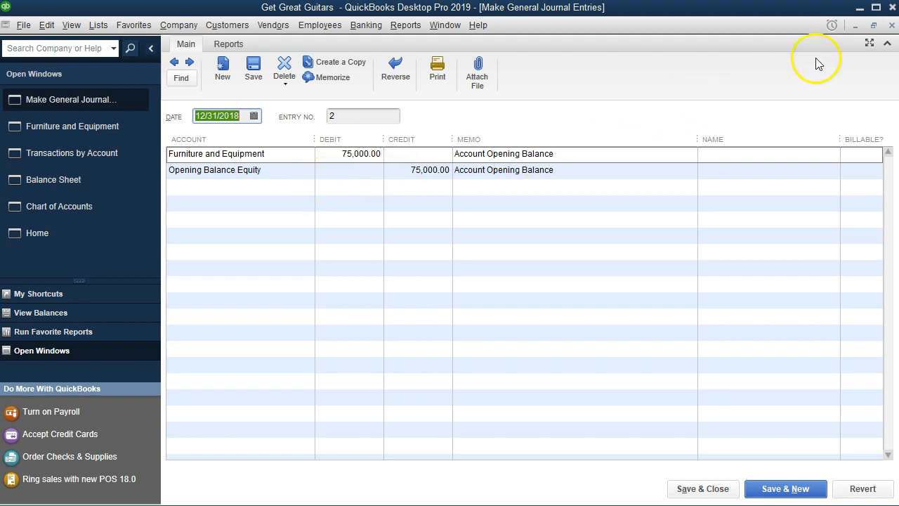
click(892, 26)
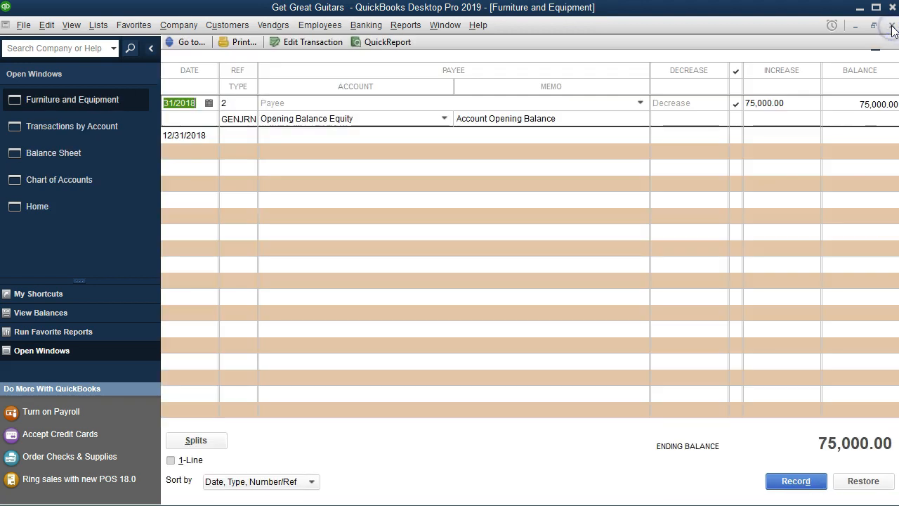
Close the Furniture and Equipment register and its transactions report, and return to the Balance Sheet's equity section.
click(892, 26)
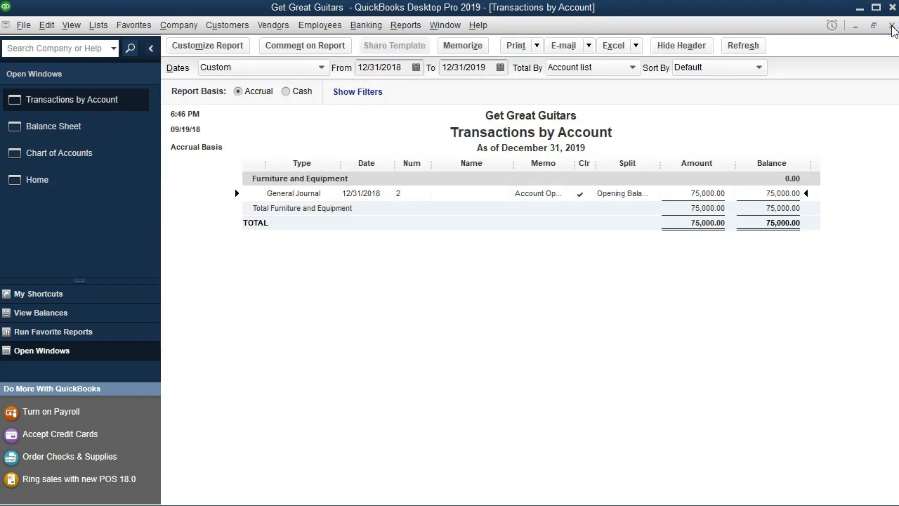
click(892, 26)
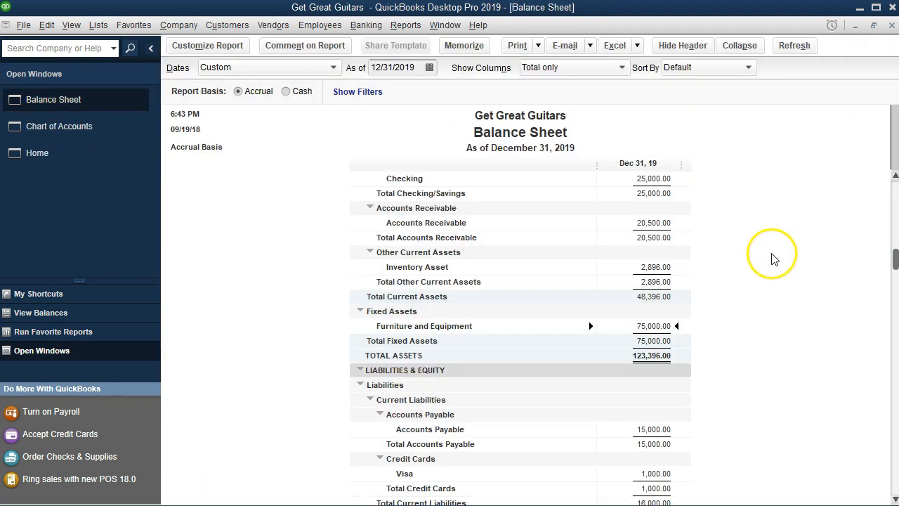
scroll(780, 314, down, 1)
scroll(779, 312, down, 3)
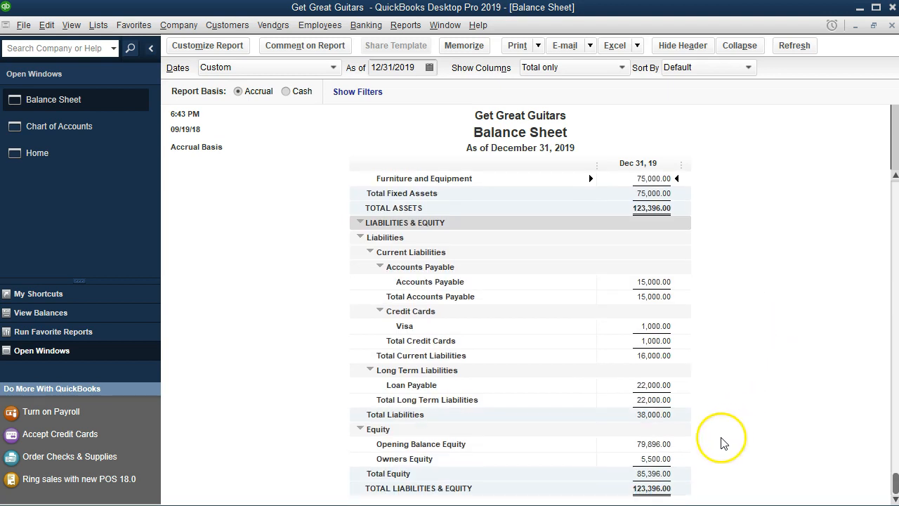
Examine the Opening Balance Equity transactions from 12/31/2018 for the Furniture and Equipment journal line, then close the report.
double_click(623, 446)
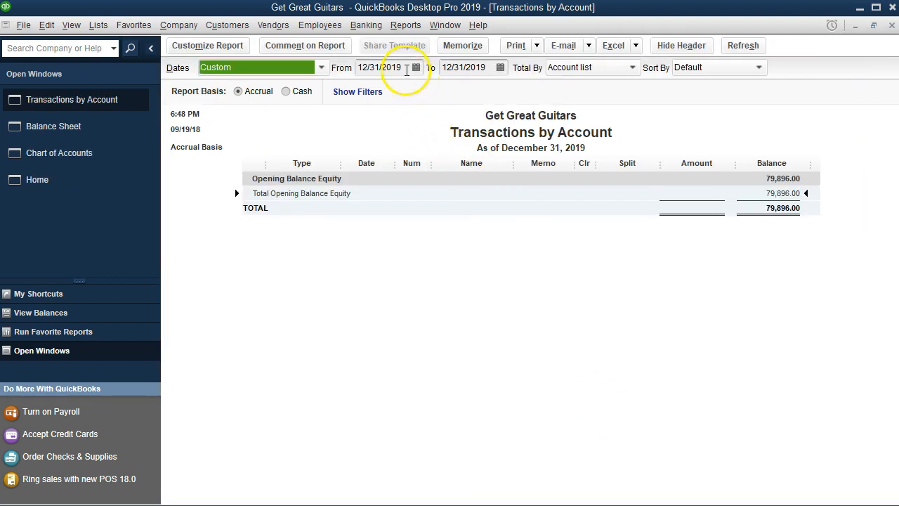
click(403, 67)
key(BackSpace)
text(8)
click(450, 229)
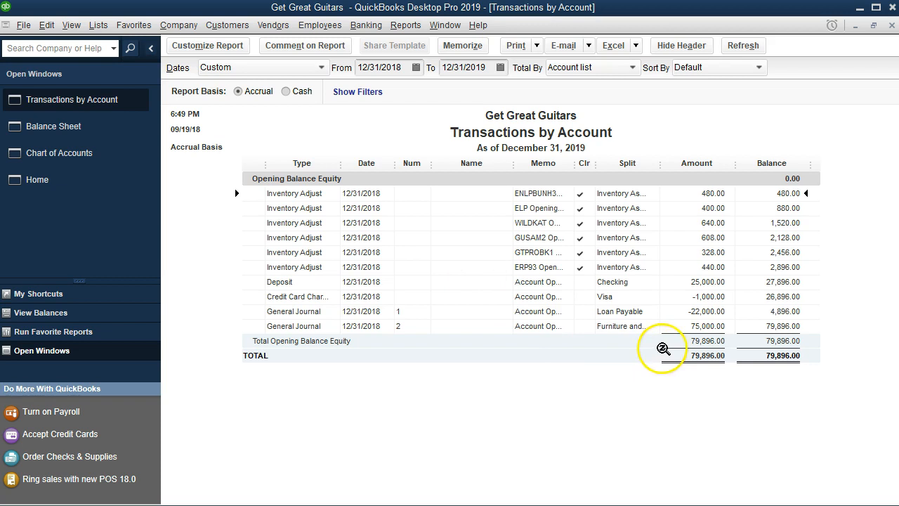
click(704, 326)
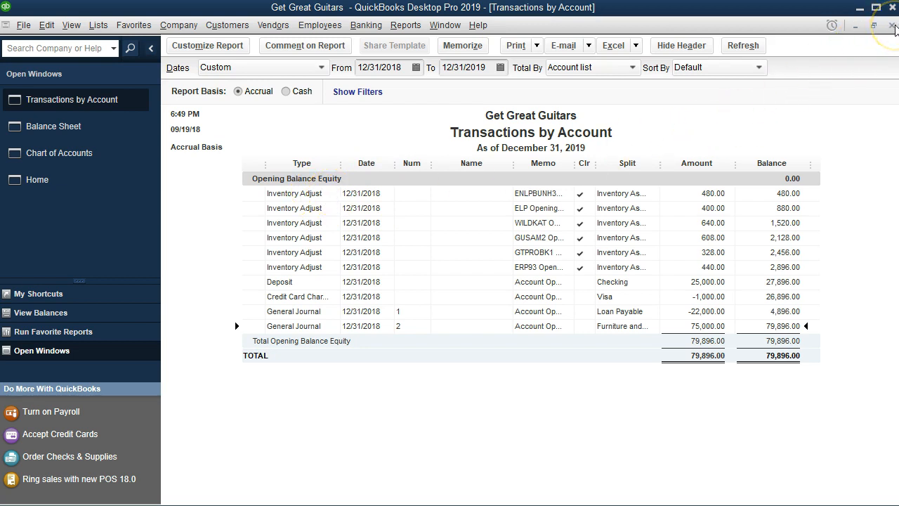
click(892, 25)
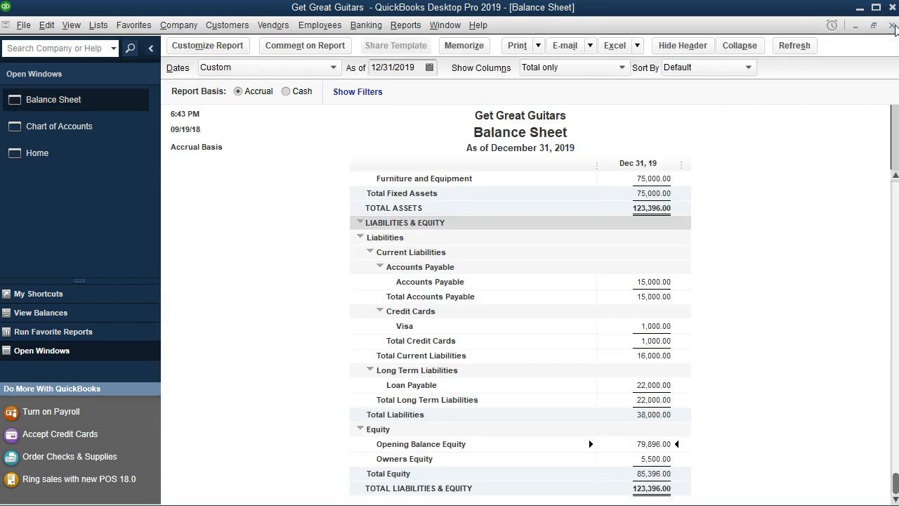
Review the Balance Sheet, then drill down from its Visa balance to the transactions starting from 12/31/2018.
scroll(769, 382, up, 4)
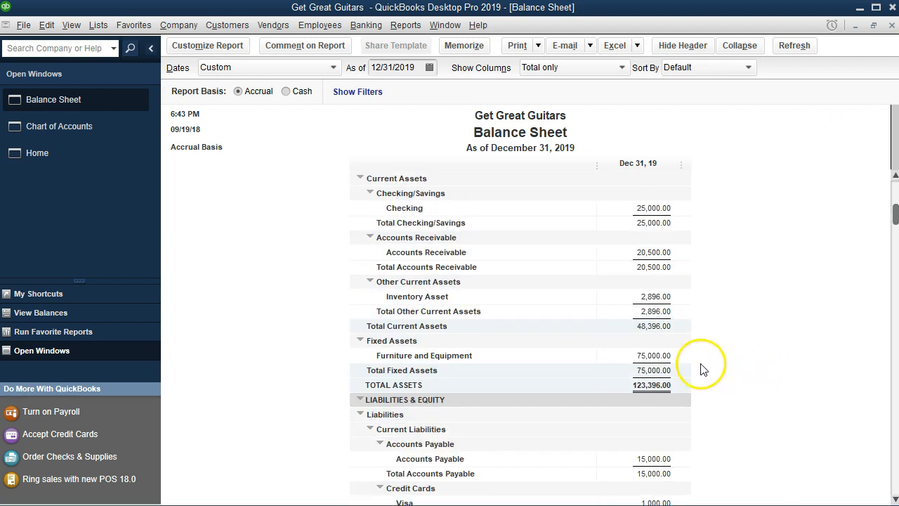
scroll(708, 371, down, 2)
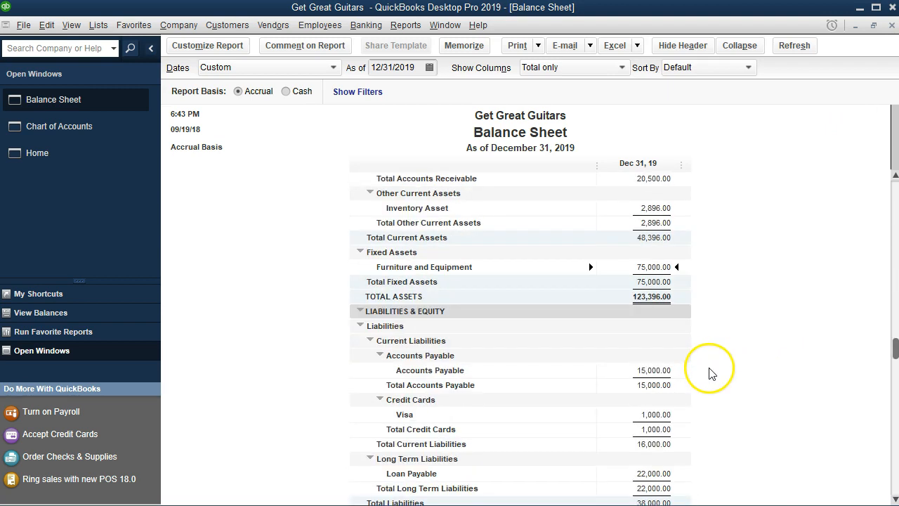
scroll(696, 376, down, 2)
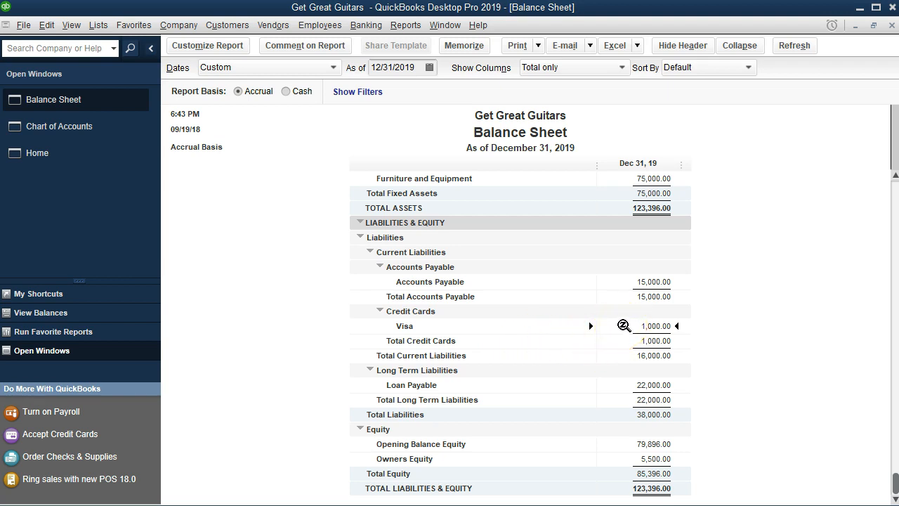
double_click(623, 325)
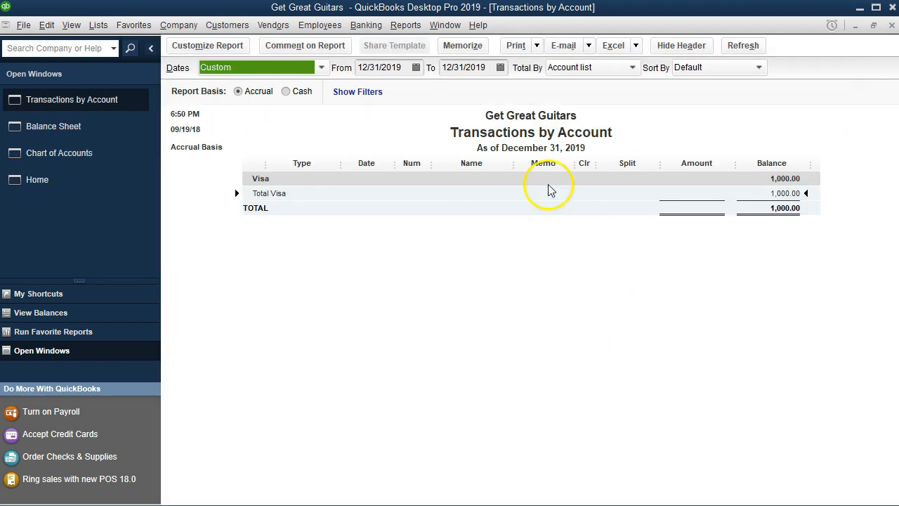
click(404, 69)
key(BackSpace)
text(8)
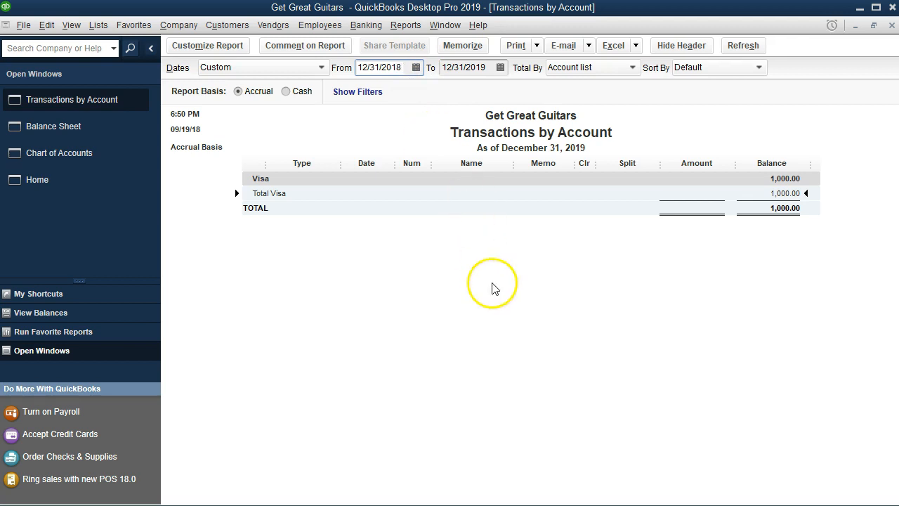
click(496, 285)
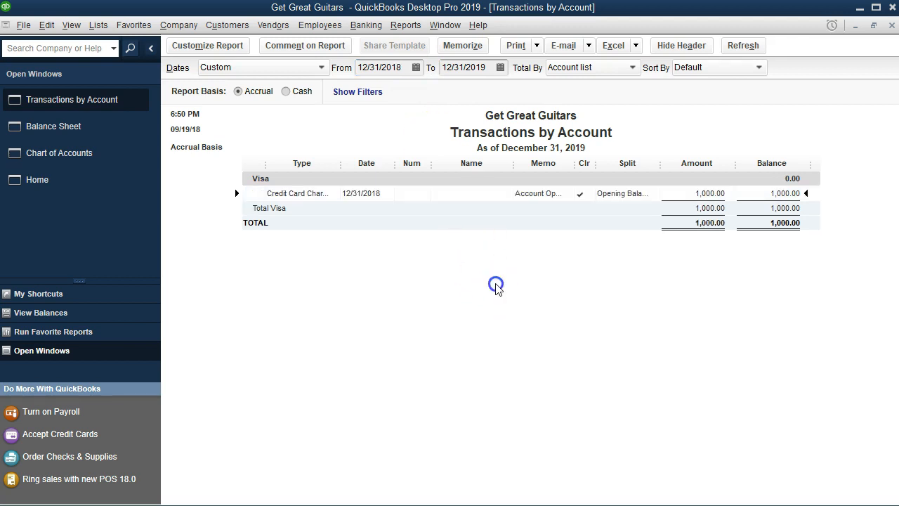
Open the Visa opening balance credit card charge to inspect it, then close it and the transactions report.
double_click(670, 192)
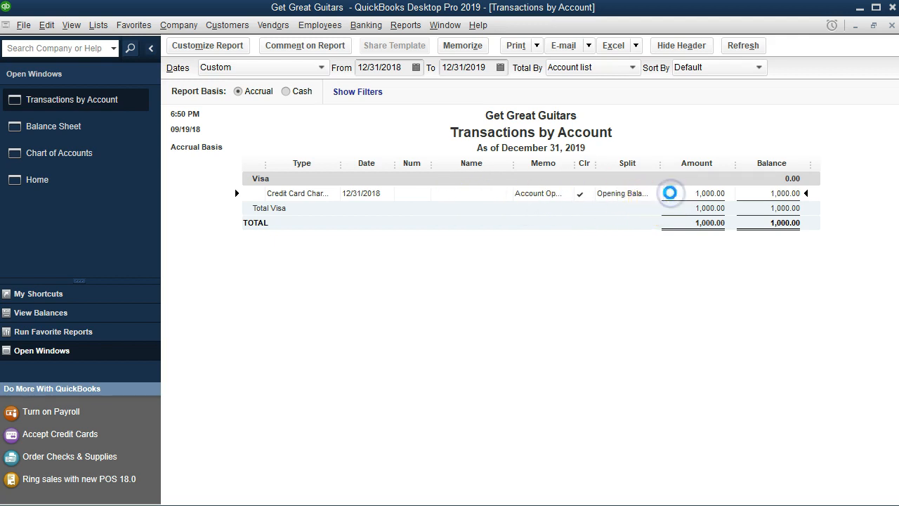
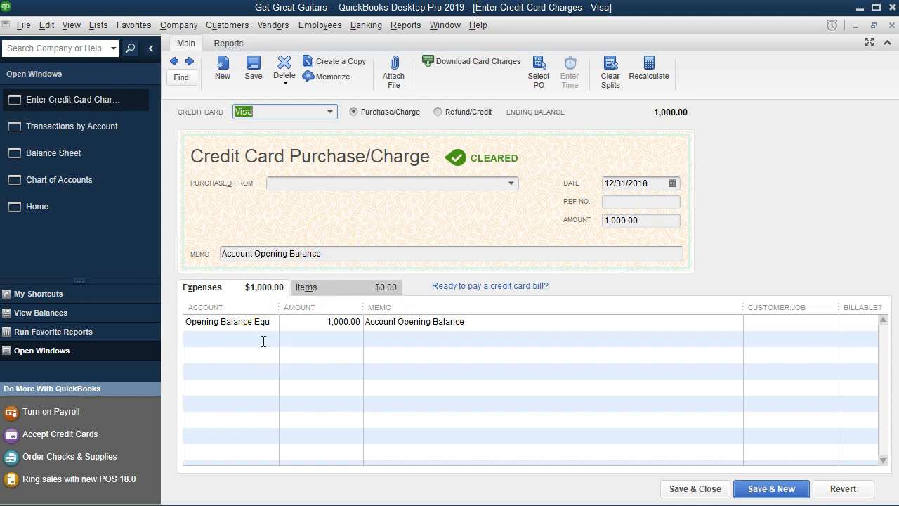
click(890, 27)
click(891, 25)
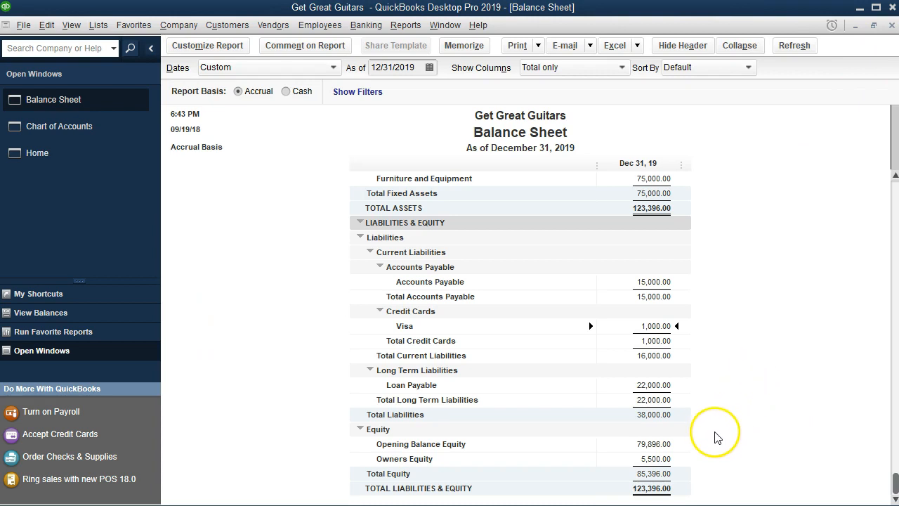
Check the Visa charge among the Opening Balance Equity transactions starting from 12/31/2018, then close the report.
double_click(653, 444)
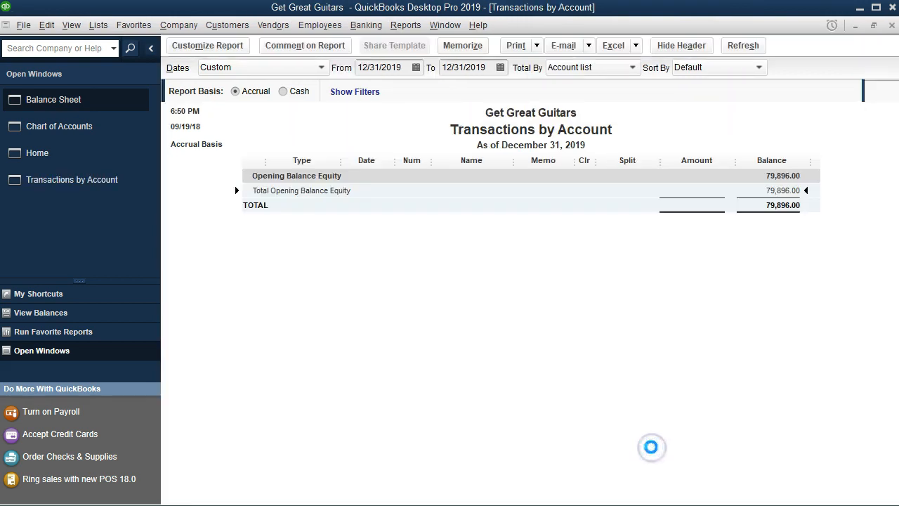
click(404, 68)
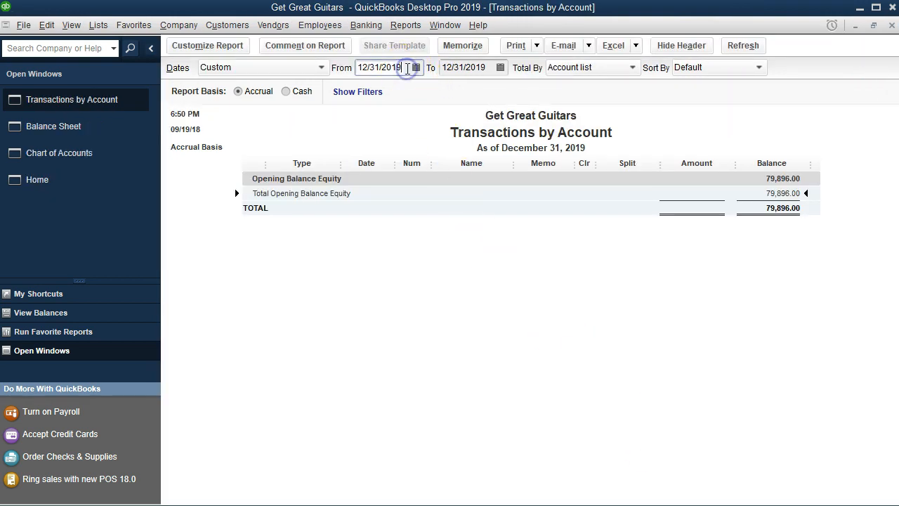
key(BackSpace)
text(8)
click(498, 283)
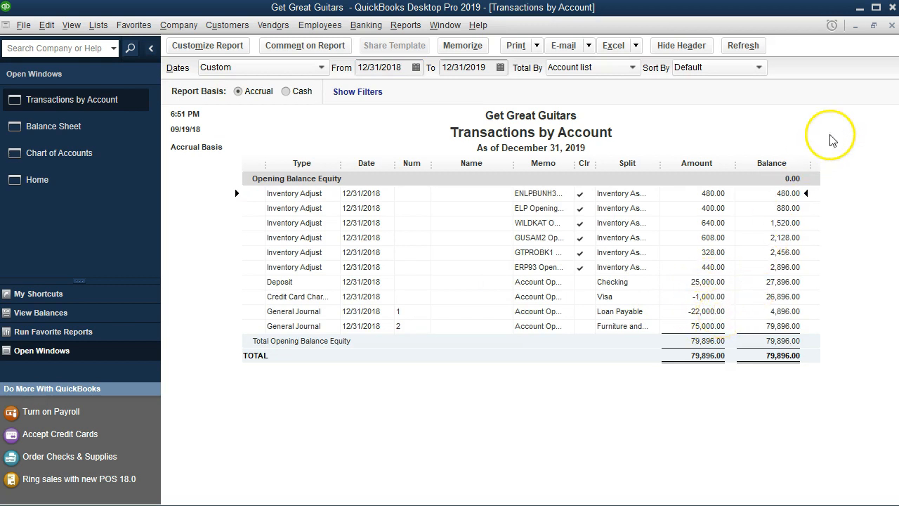
click(891, 26)
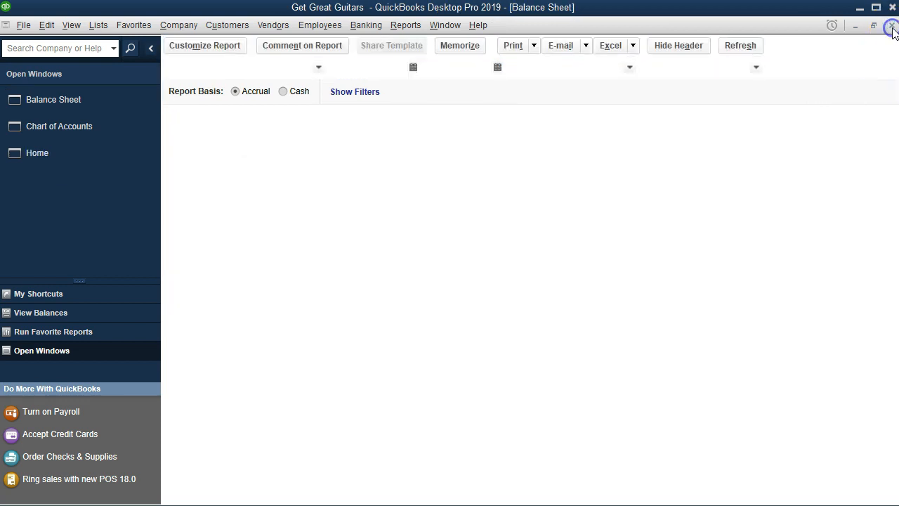
Drill down from the Balance Sheet's Loan Payable balance to its transactions, starting the report from 12/31/2018.
click(653, 324)
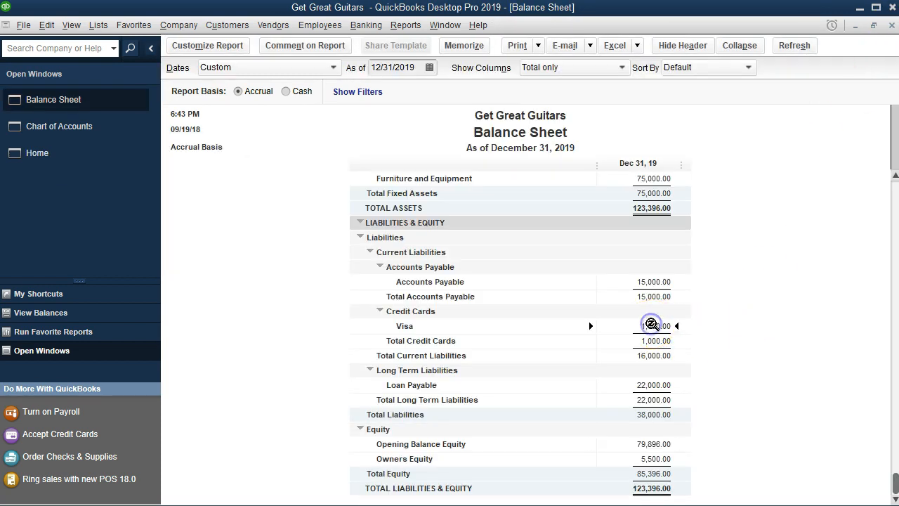
click(663, 382)
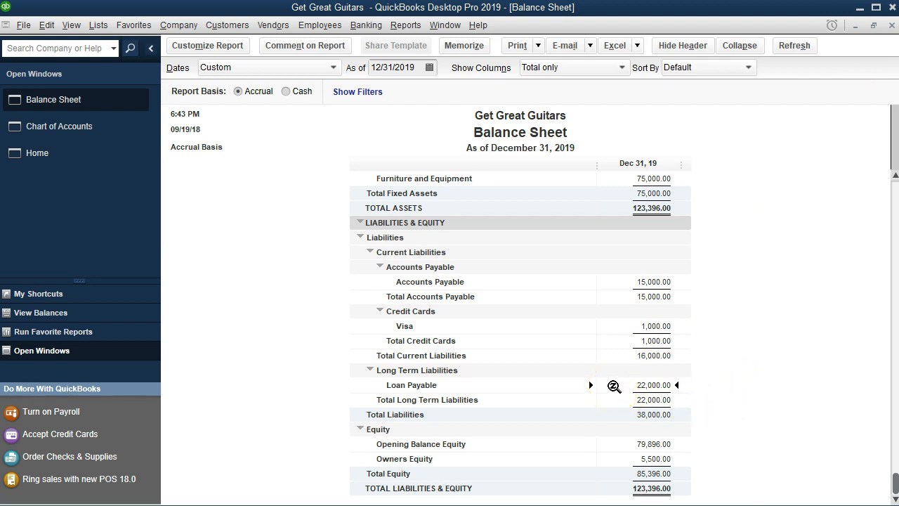
click(552, 376)
double_click(619, 388)
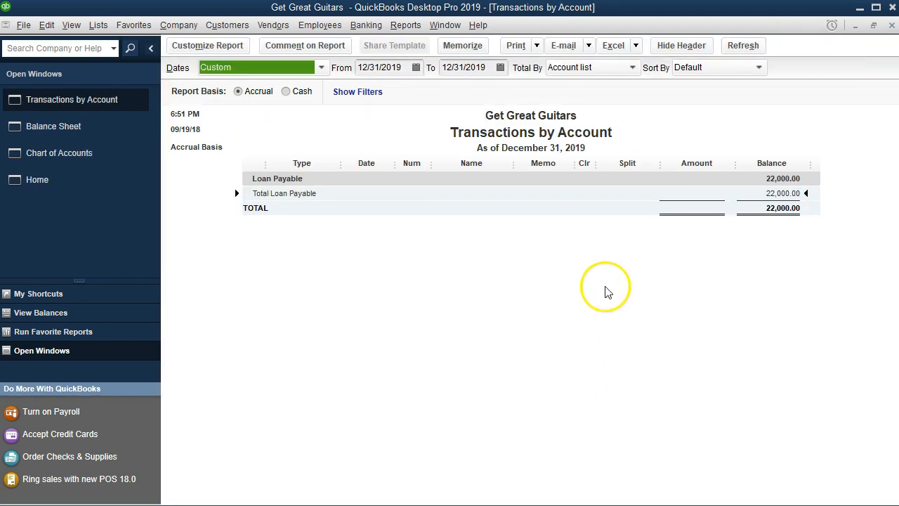
click(405, 67)
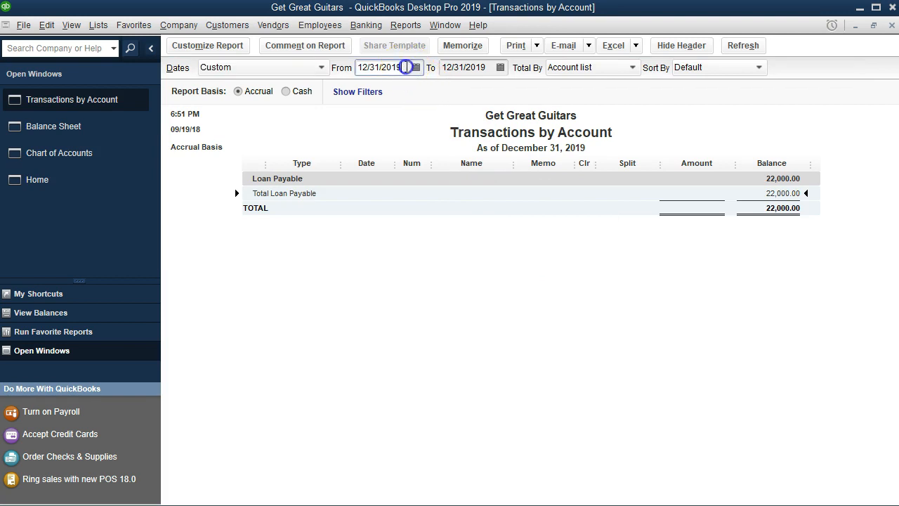
key(BackSpace)
text(8)
key(Tab)
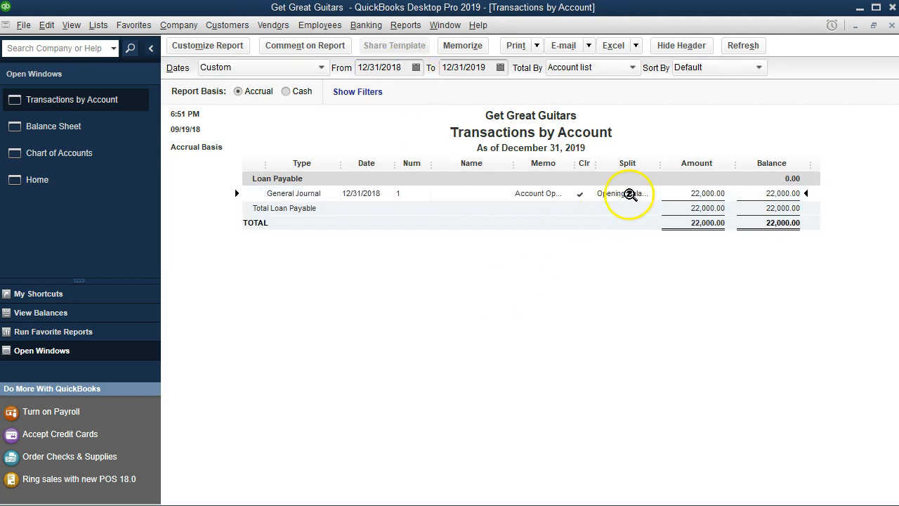
Open the general journal entry behind the Loan Payable opening balance, inspect its lines, then close it, the register and the report.
double_click(674, 193)
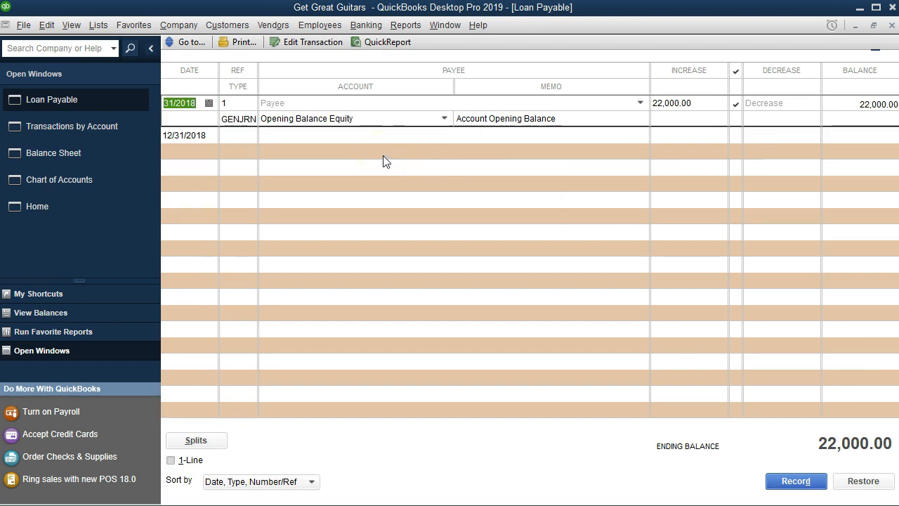
double_click(244, 119)
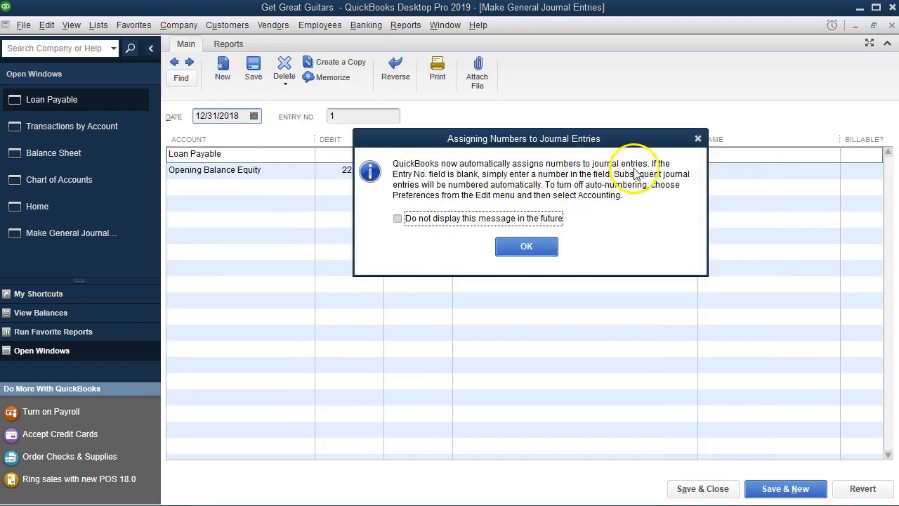
click(698, 139)
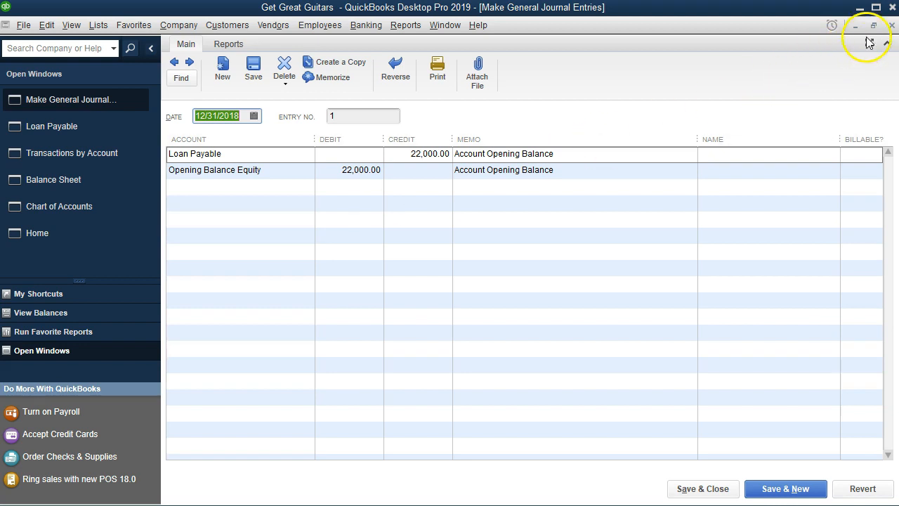
click(891, 26)
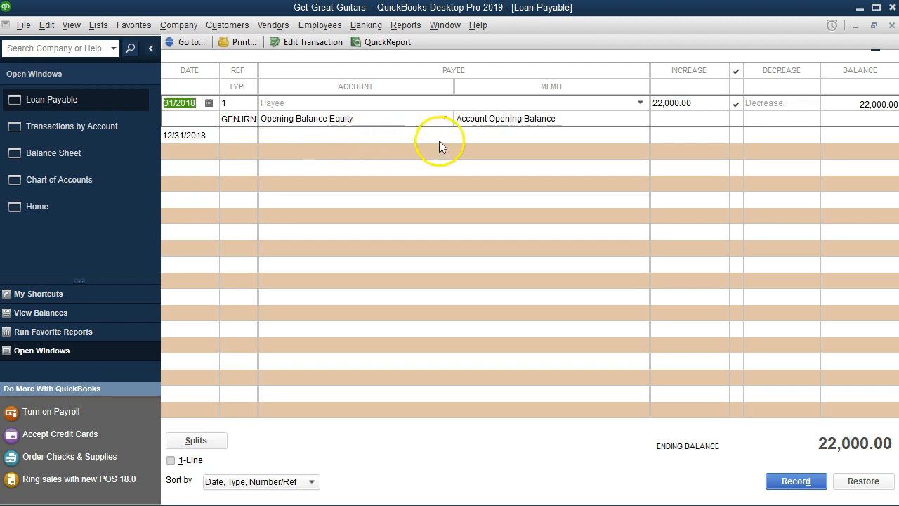
click(889, 26)
click(889, 26)
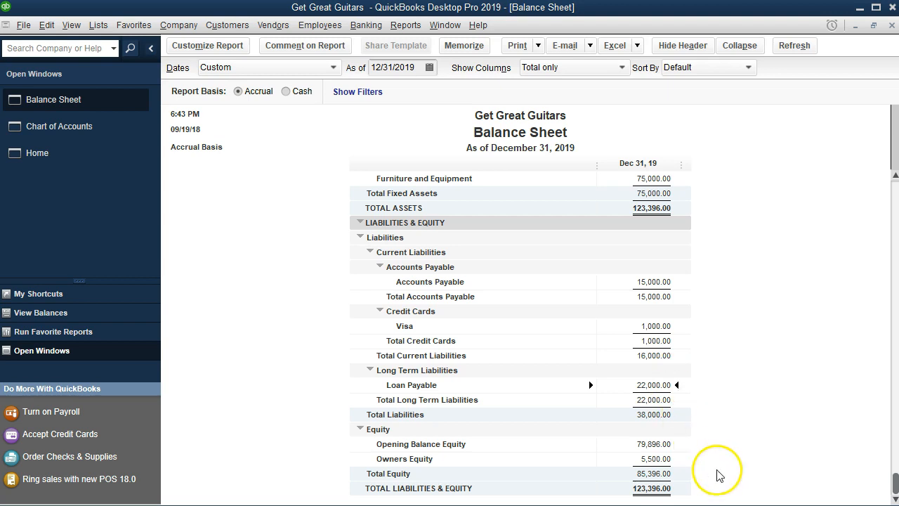
Drill down from Opening Balance Equity to its transactions from 12/31/2018 and examine the Checking and Loan Payable lines.
click(658, 446)
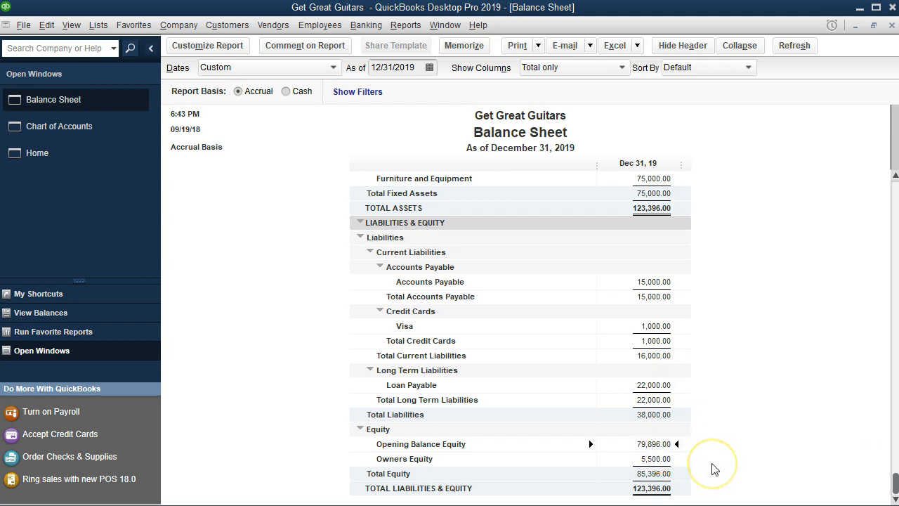
click(672, 454)
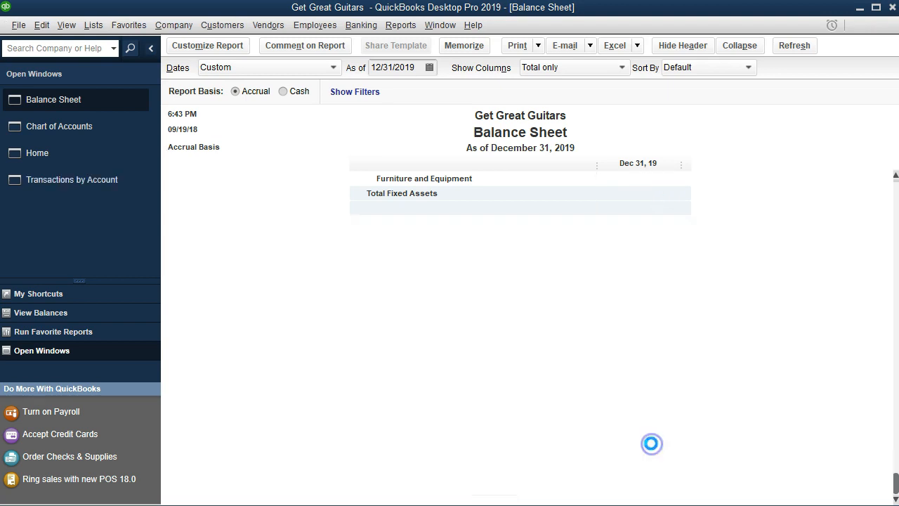
click(402, 67)
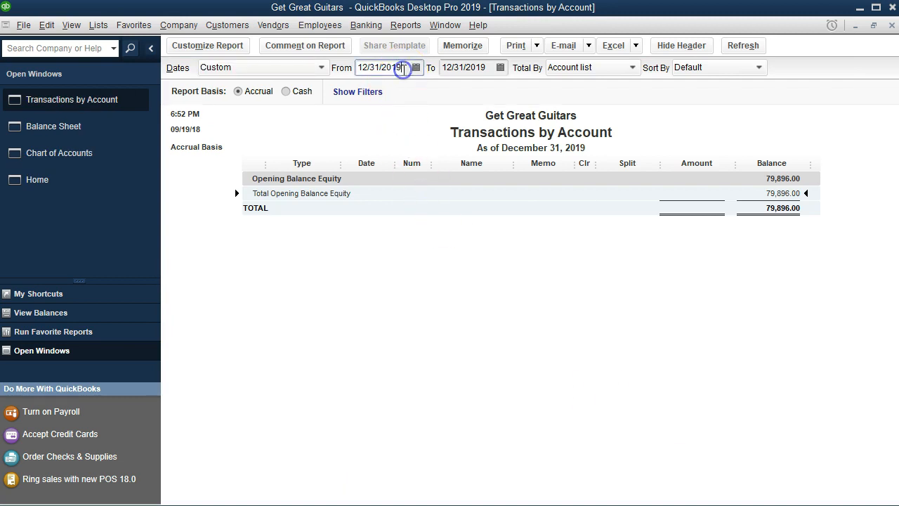
key(BackSpace)
text(8)
click(447, 235)
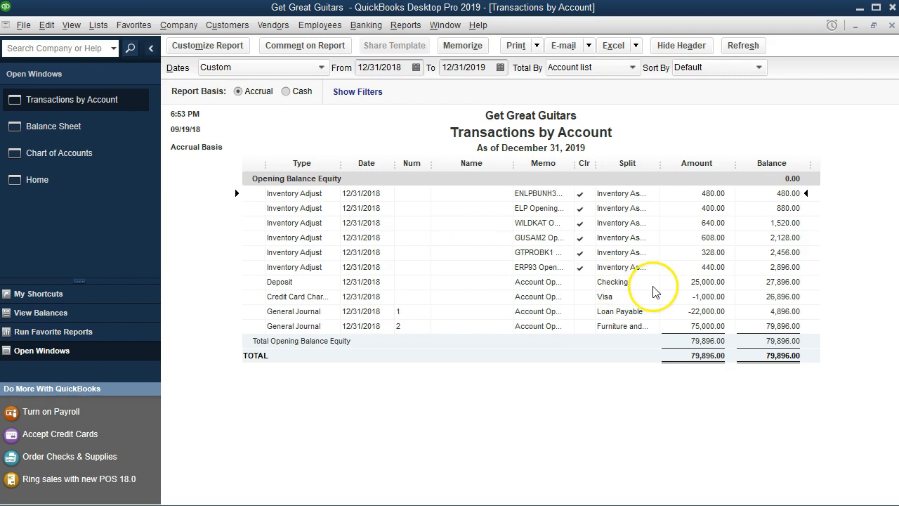
click(672, 282)
click(673, 311)
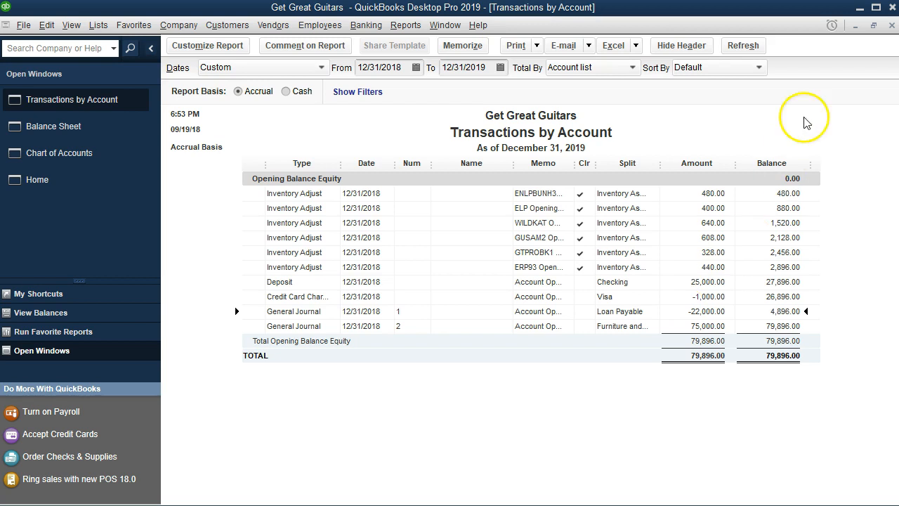
Close the Opening Balance Equity transactions report and review the Balance Sheet's assets, liabilities and Owners Equity amounts.
click(892, 24)
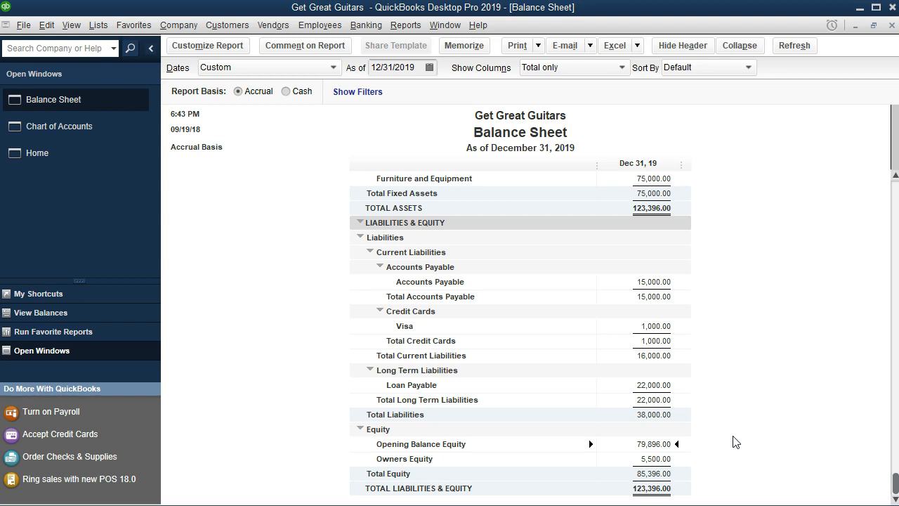
scroll(728, 344, up, 4)
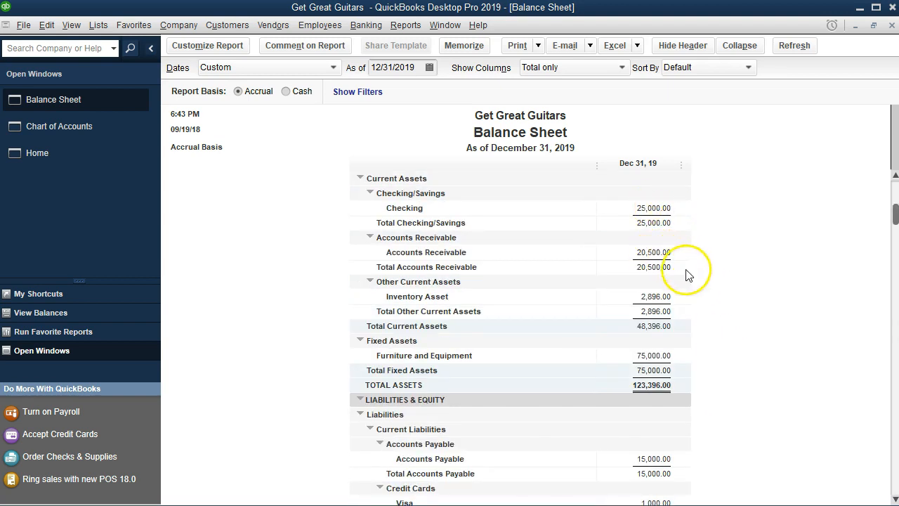
scroll(673, 344, down, 2)
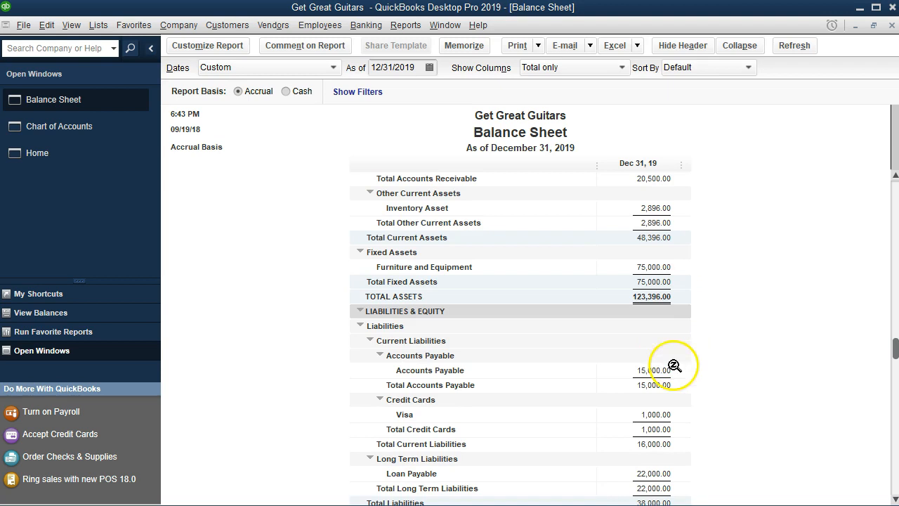
scroll(688, 426, down, 2)
click(685, 414)
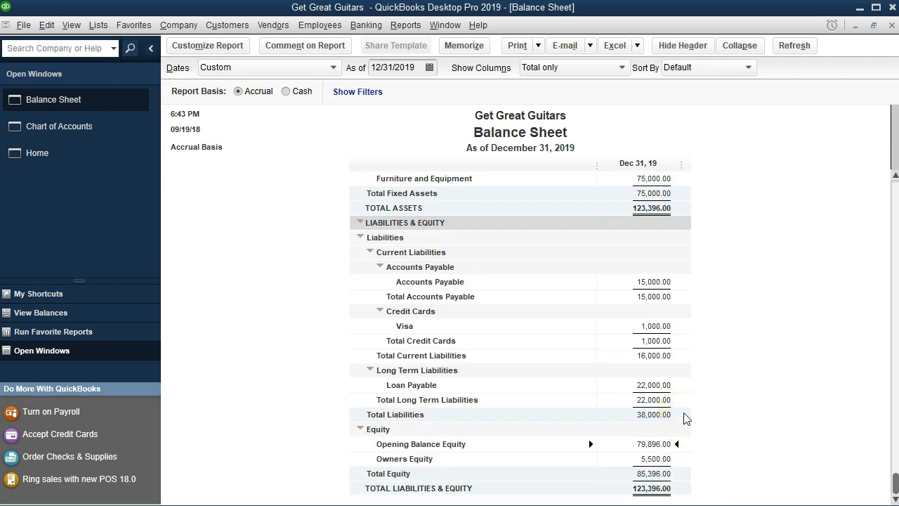
click(657, 459)
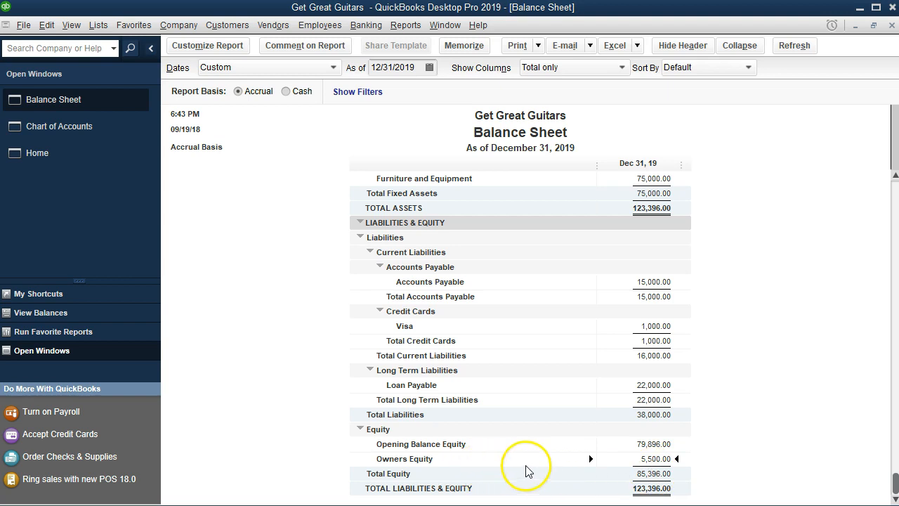
Rerun the Balance Sheet as of 12/31/2018 and check how the equity section is presented.
click(417, 67)
key(BackSpace)
text(8)
click(734, 276)
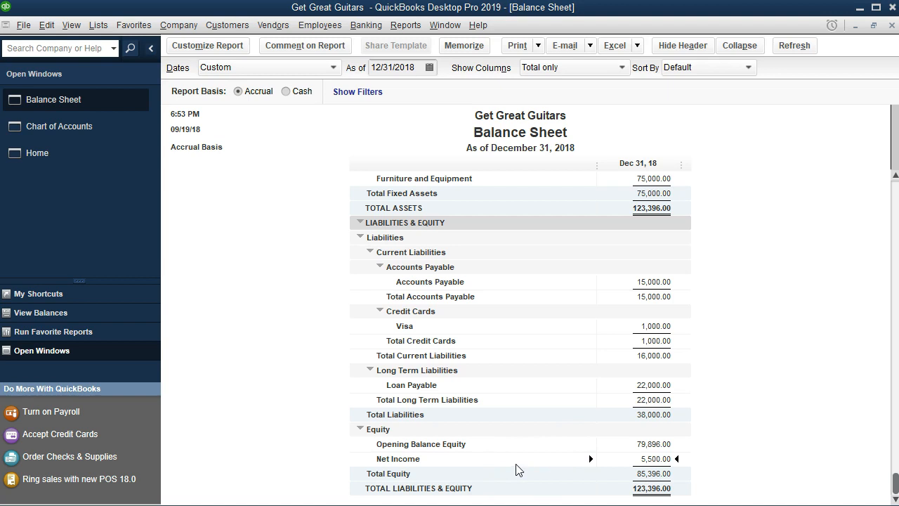
Set the Balance Sheet's as-of date to 12/31/2019 and check the Owners Equity line.
click(418, 67)
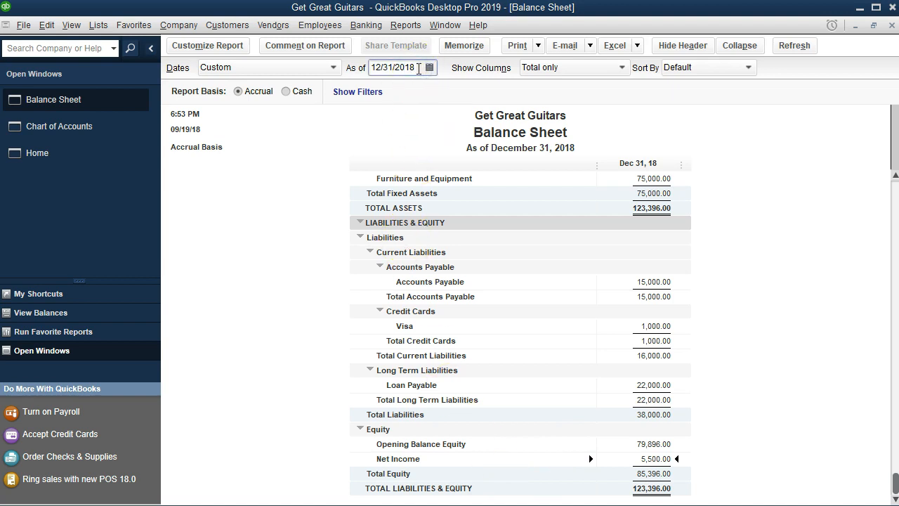
text(8)
click(738, 438)
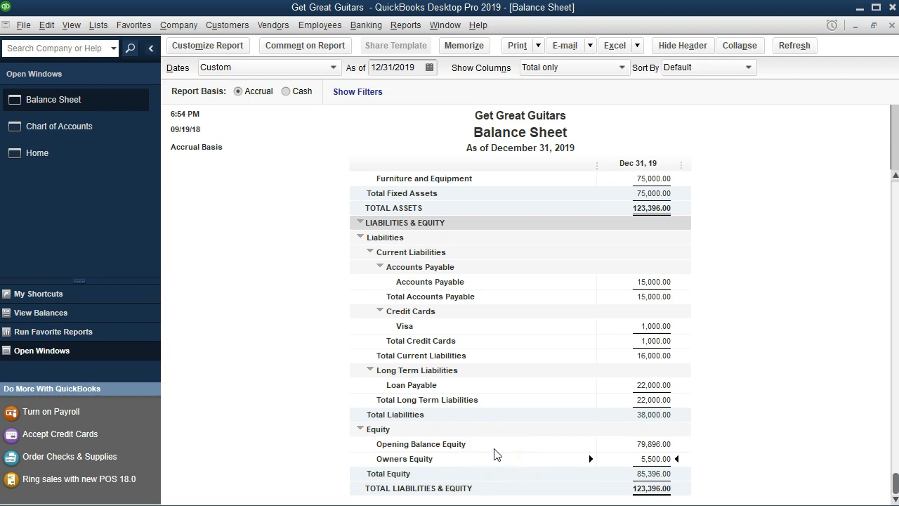
Review the Balance Sheet from assets through liabilities, then examine the Opening Balance Equity, Owners Equity and Total Equity lines.
scroll(494, 454, up, 5)
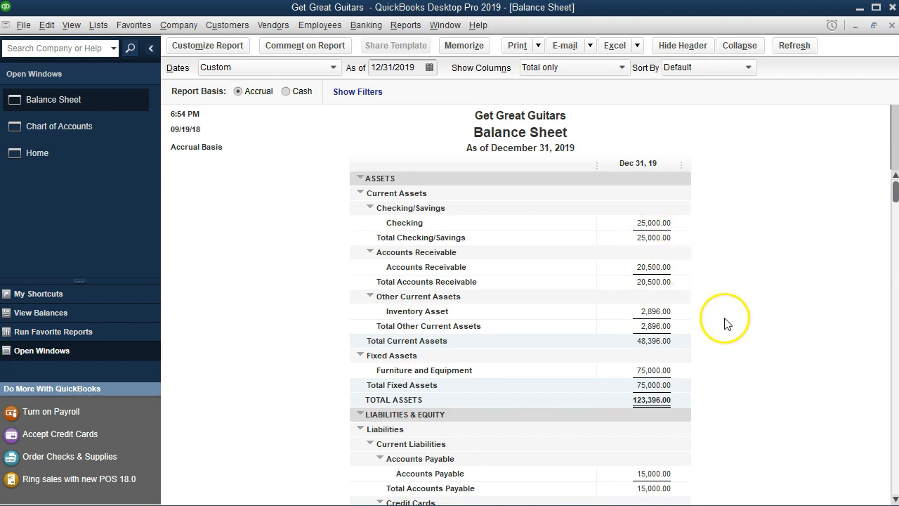
scroll(714, 330, down, 2)
scroll(705, 394, down, 3)
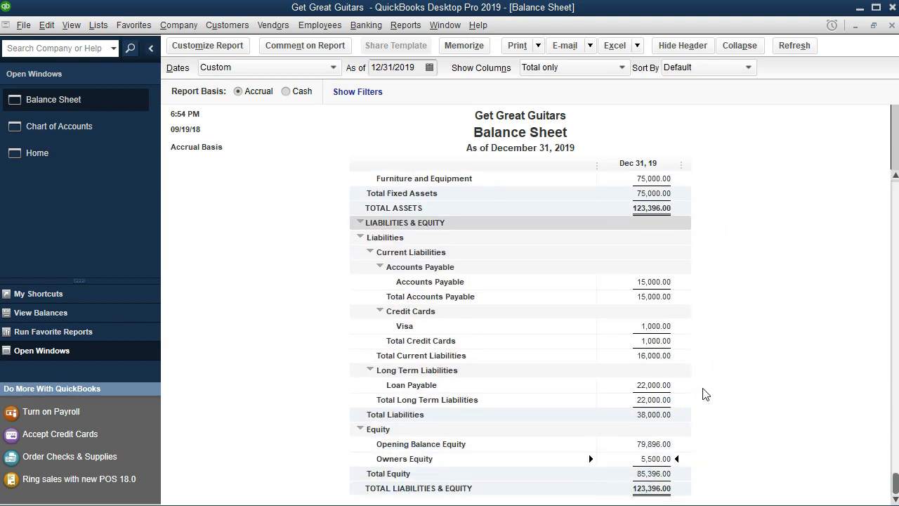
click(660, 443)
click(706, 453)
click(690, 471)
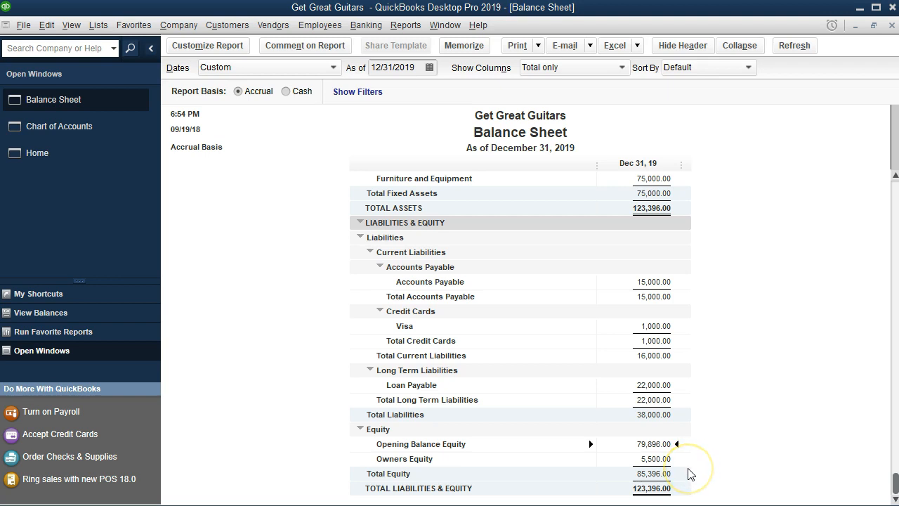